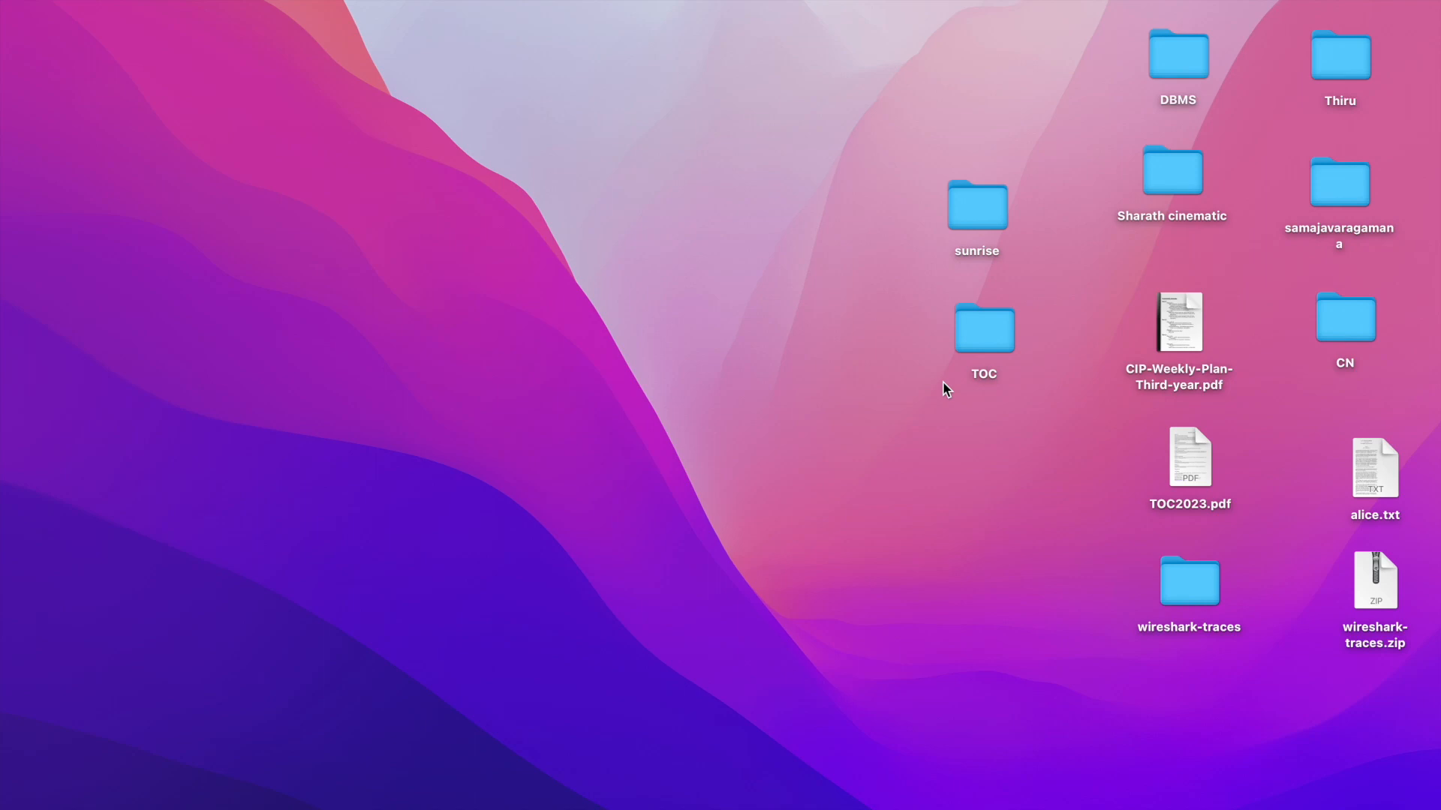
Switch to Chrome and read the NAT lab's introduction, measurement scenario and first questions in Wireshark_NAT_v8.0.
key("ctrl+Up")
left_click(912, 33)
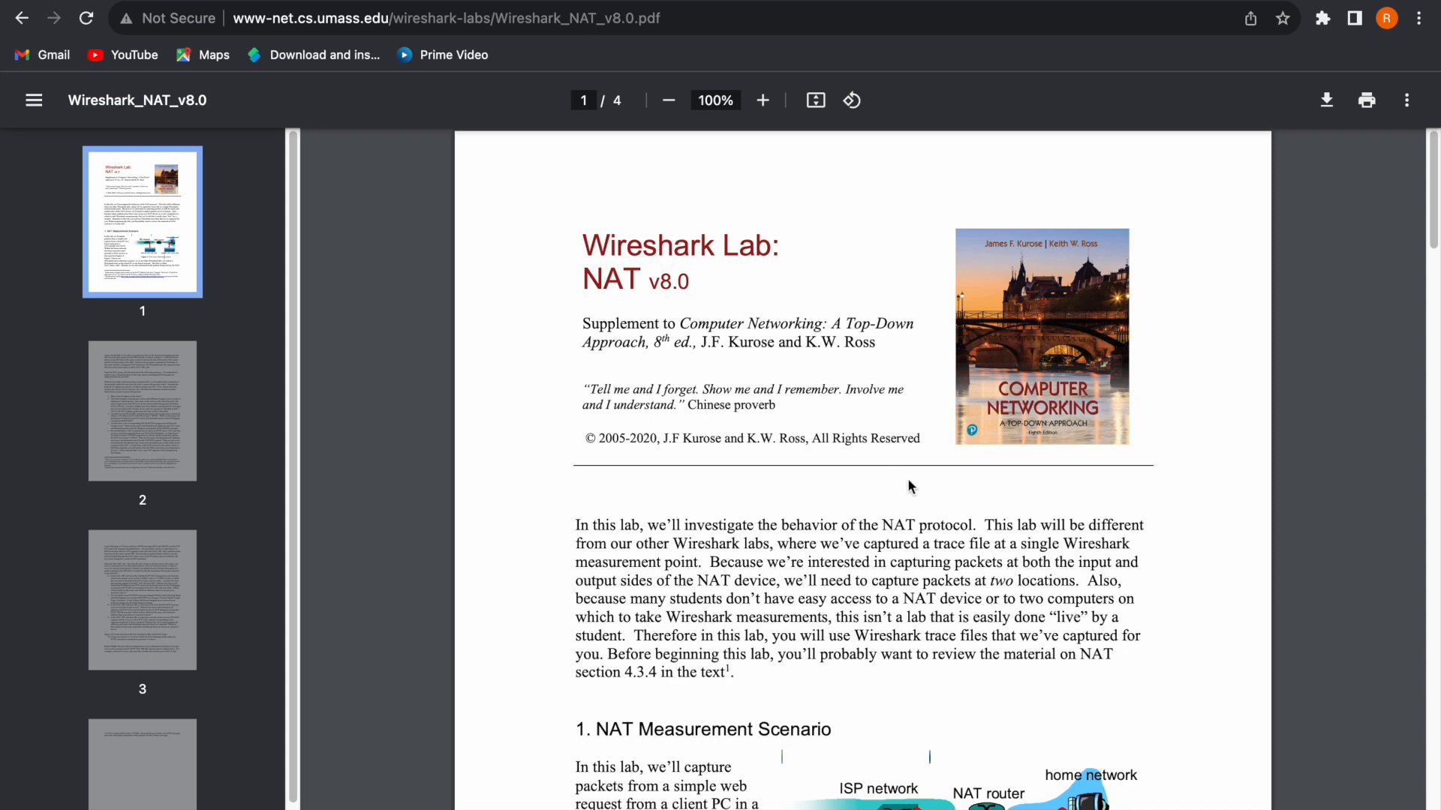
scroll(873, 506, "down", 4)
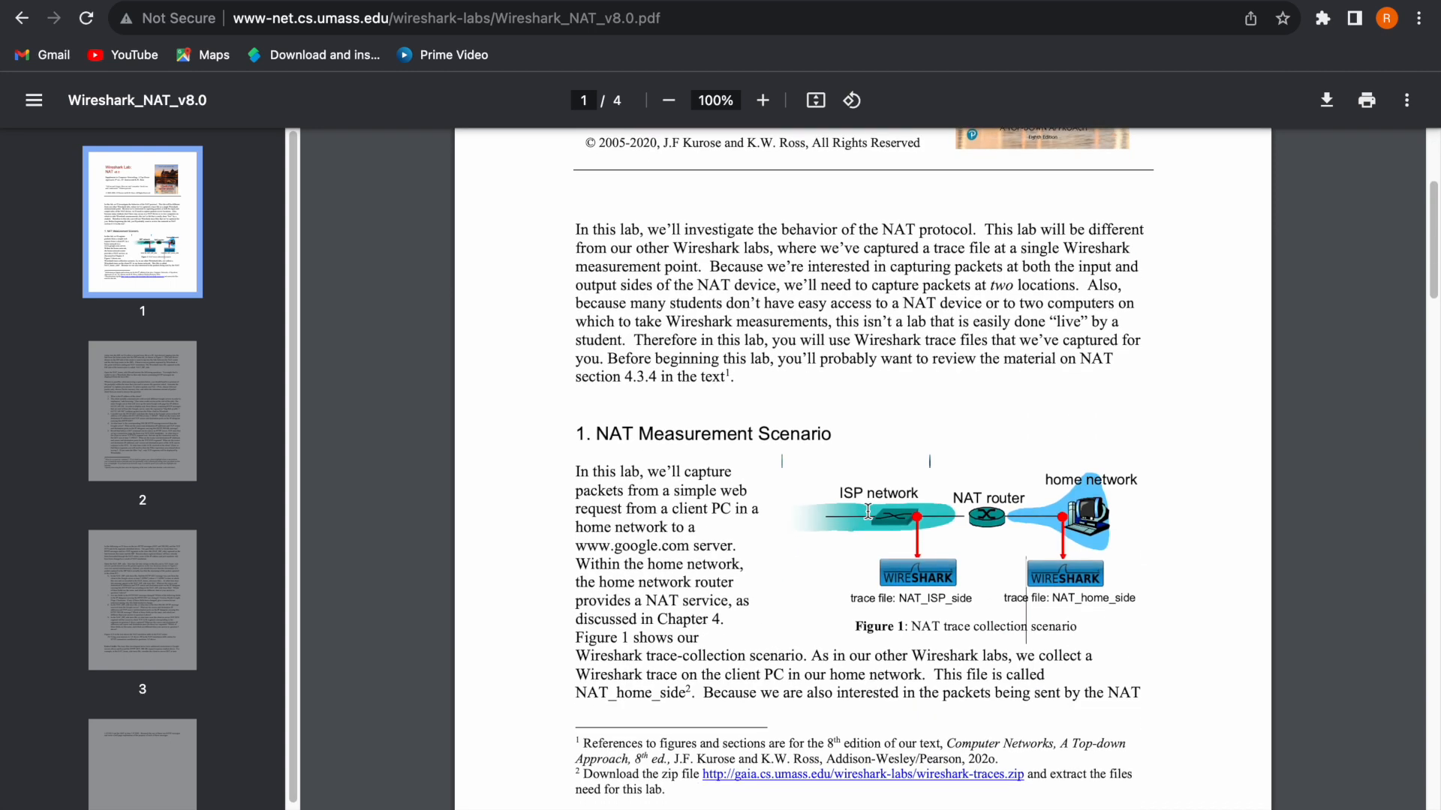
scroll(863, 516, "down", 1)
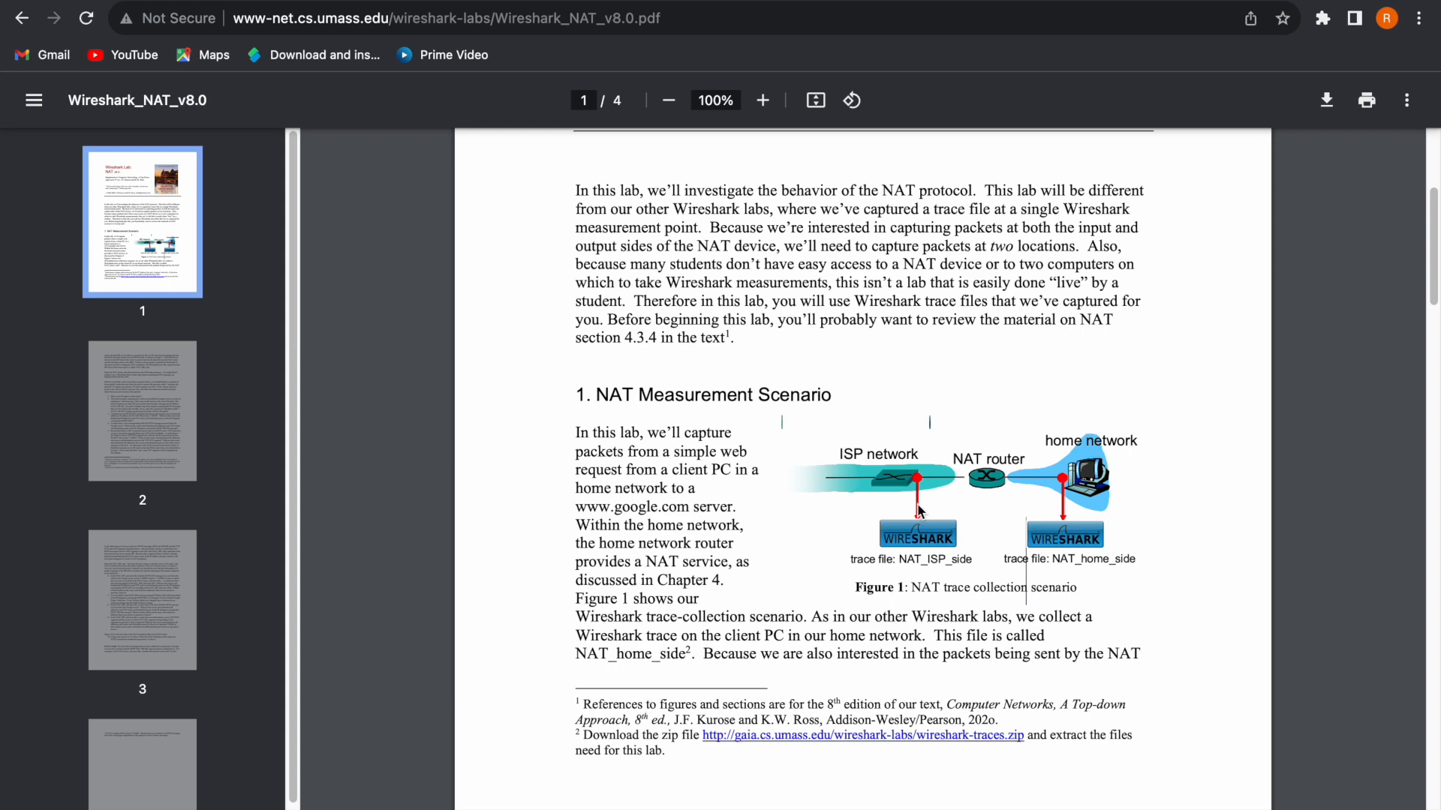
scroll(882, 583, "down", 6)
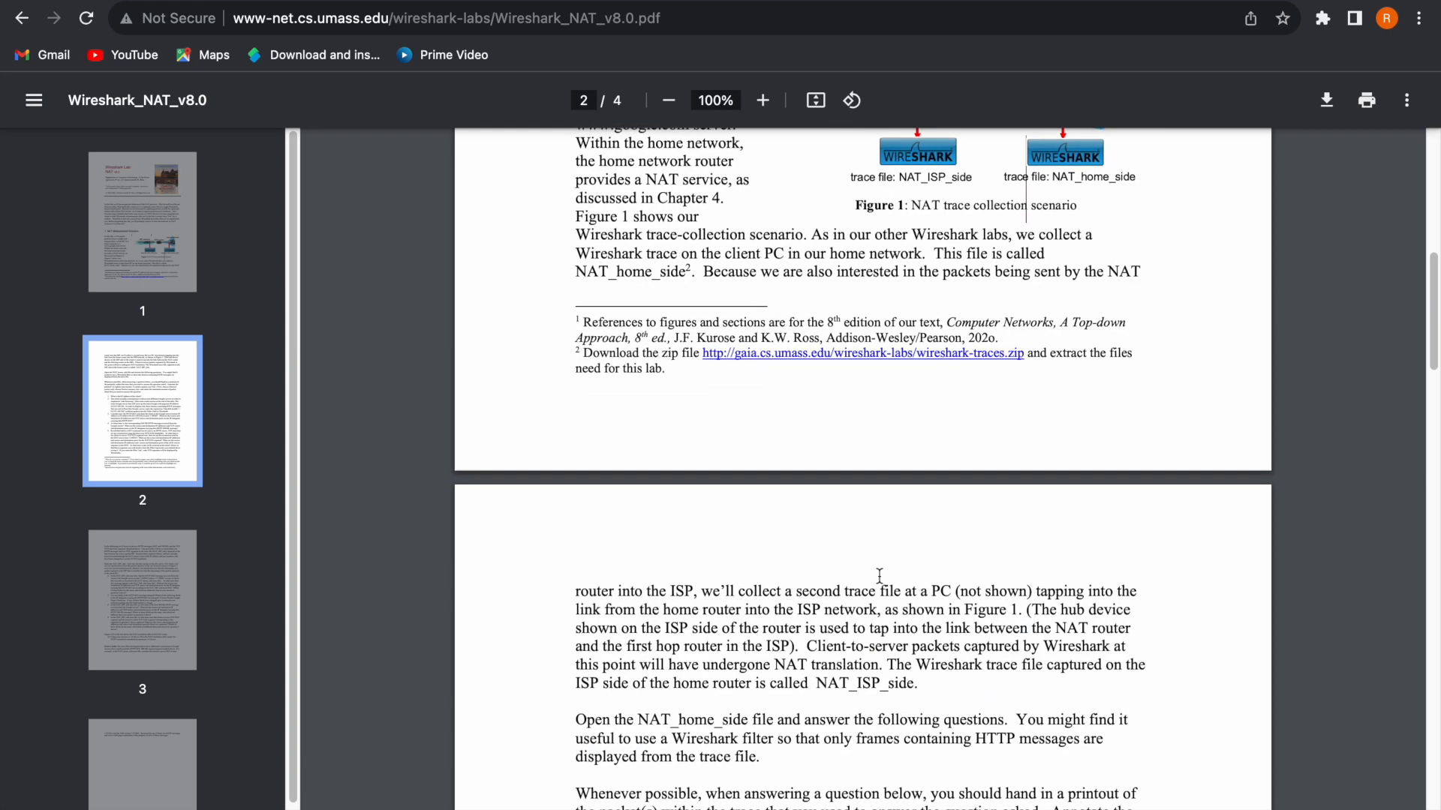
scroll(874, 568, "up", 3)
scroll(875, 568, "up", 5)
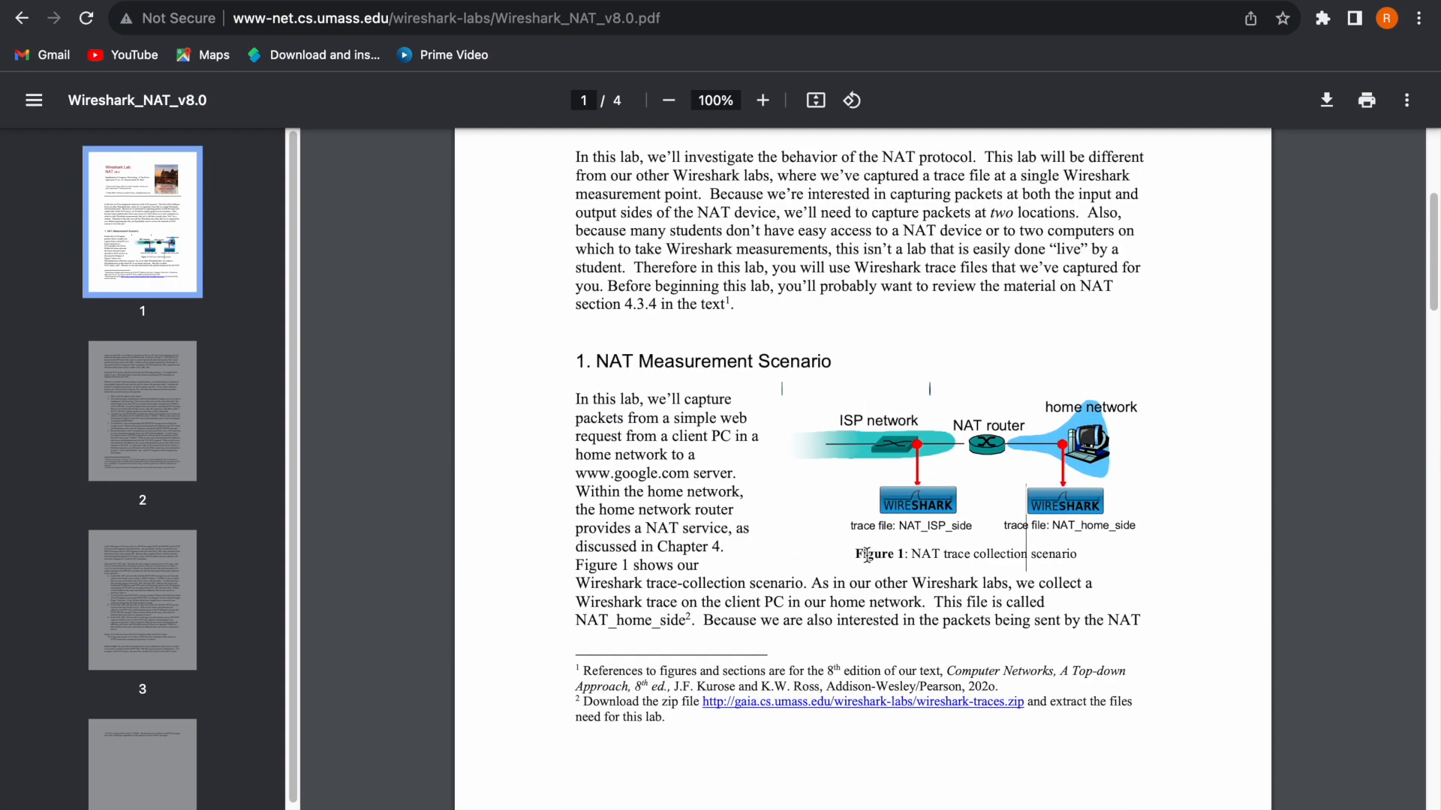
scroll(868, 560, "down", 2)
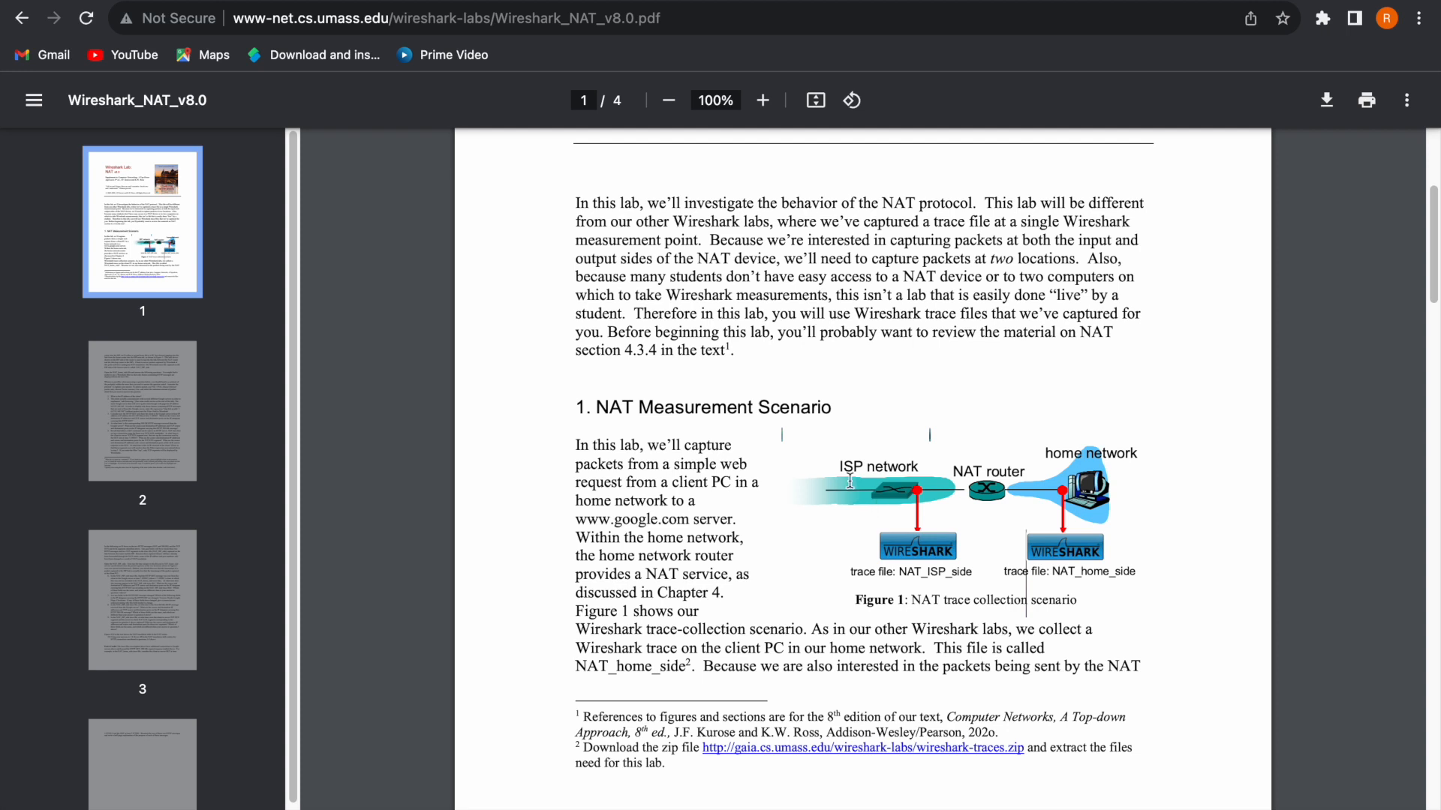
scroll(861, 507, "down", 5)
scroll(817, 508, "up", 5)
scroll(818, 510, "down", 15)
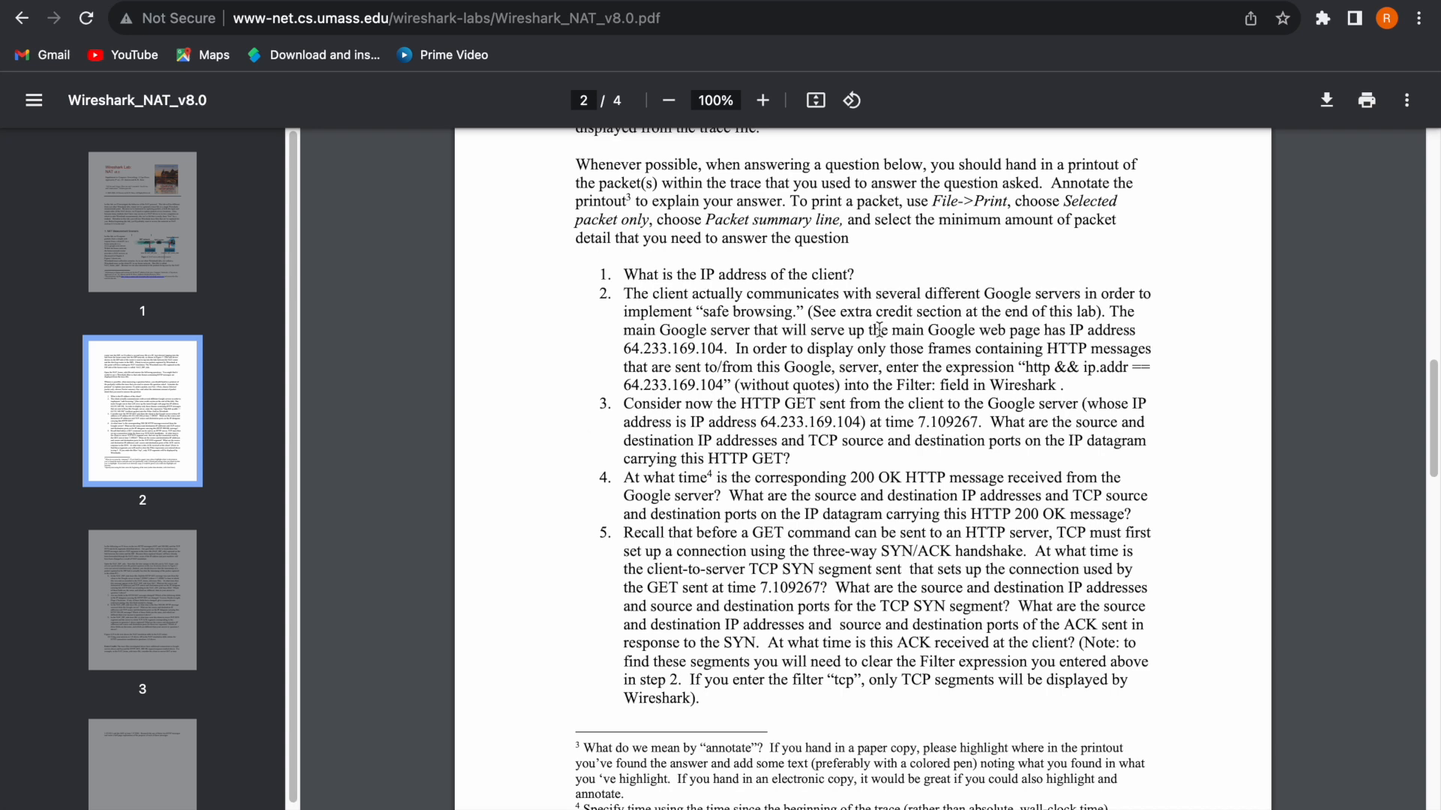
Switch to Wireshark to examine the trace's source addresses for question 1, and return to the lab PDF in Chrome for question 2.
key("ctrl+Up")
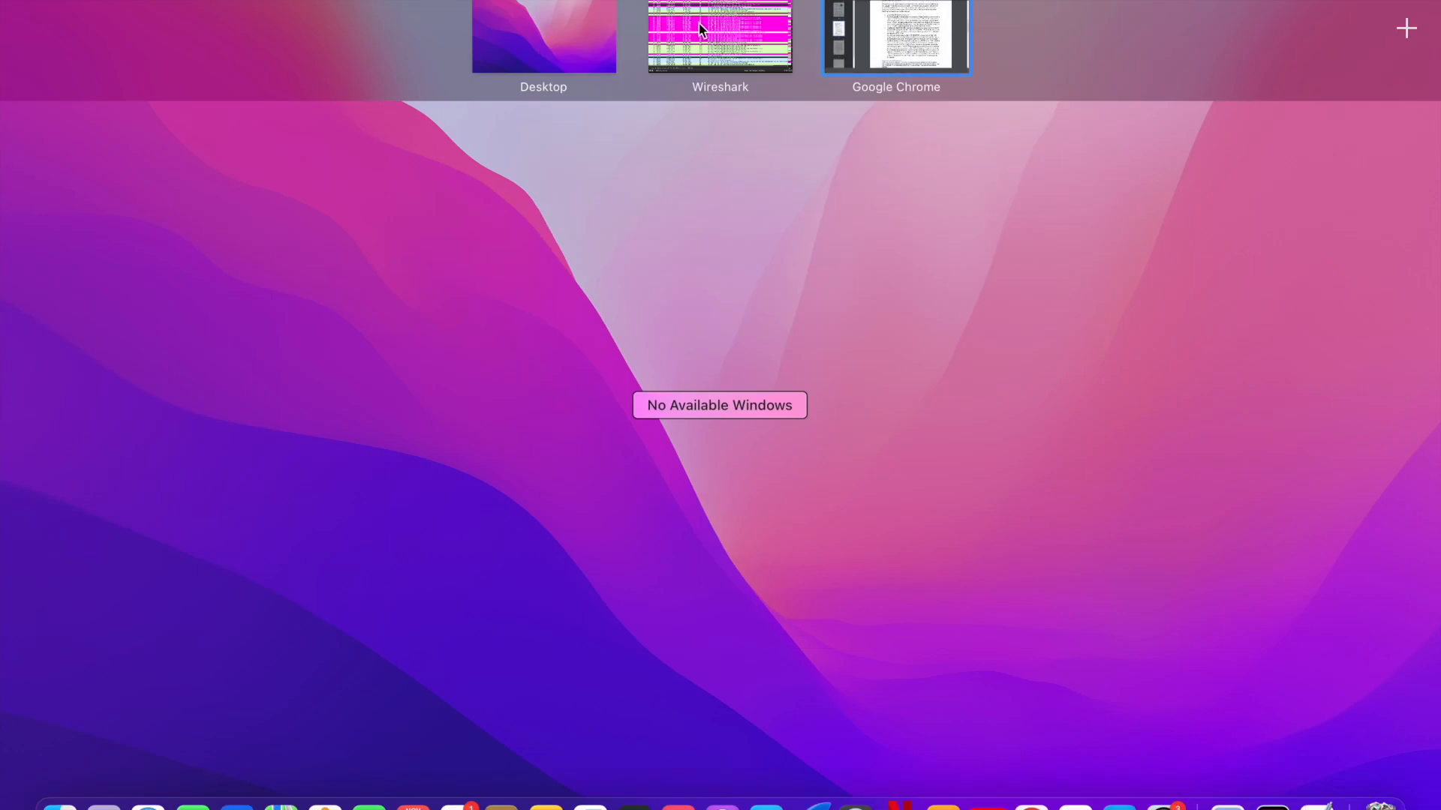
left_click(702, 31)
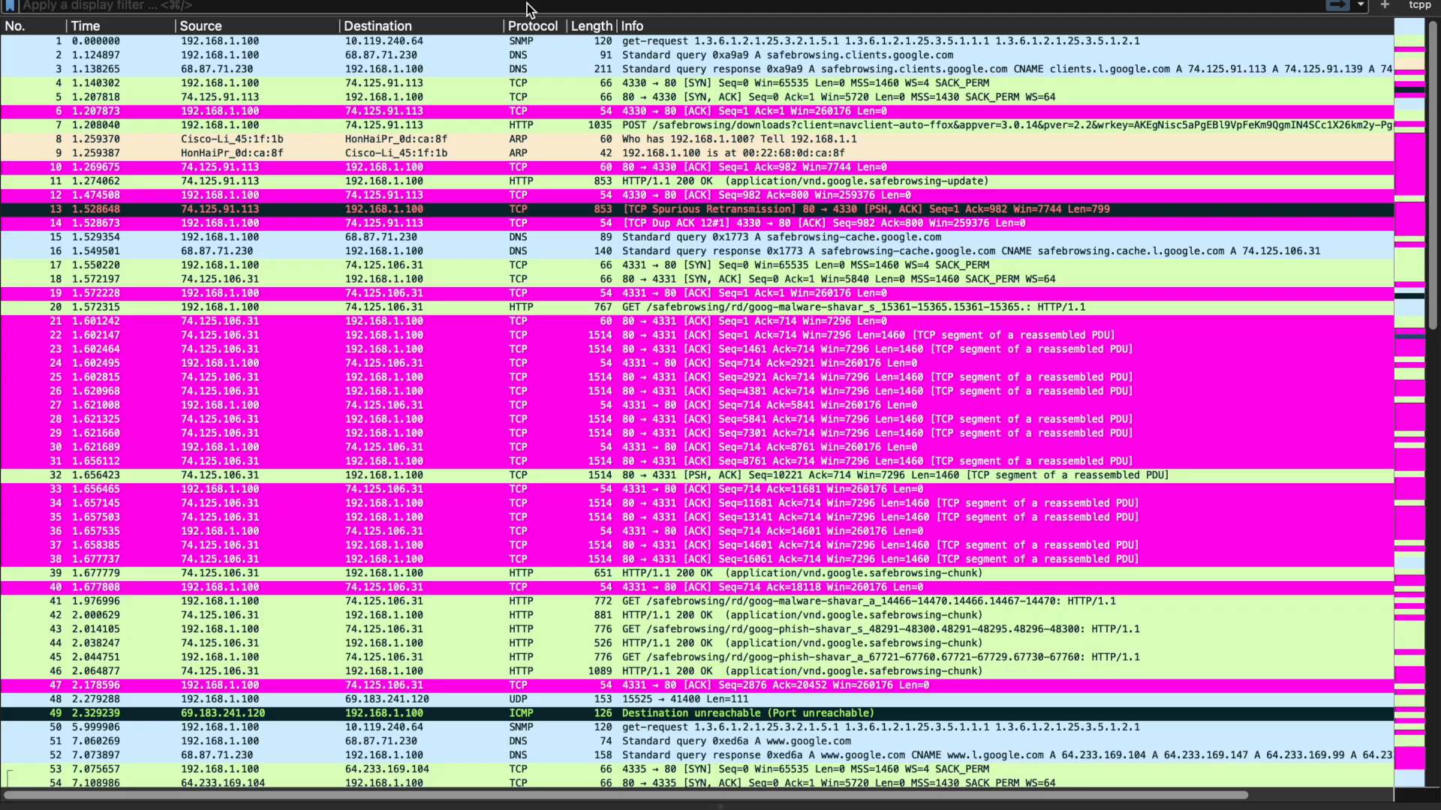
key("ctrl+Up")
left_click(895, 47)
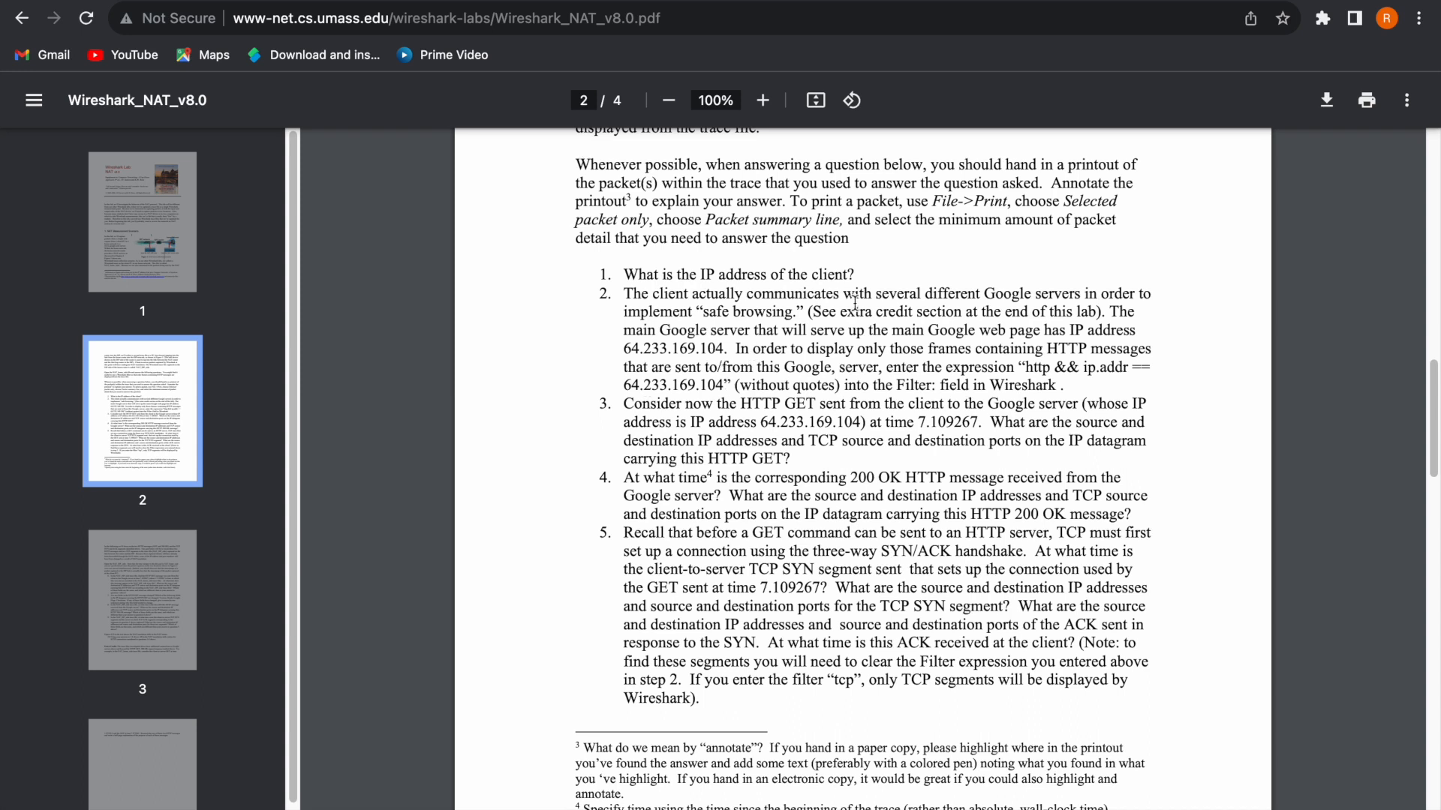
Switch to Wireshark and enter the display filter expression "http && ip.addr == 64.233.169.104".
key("ctrl+Up")
left_click(708, 25)
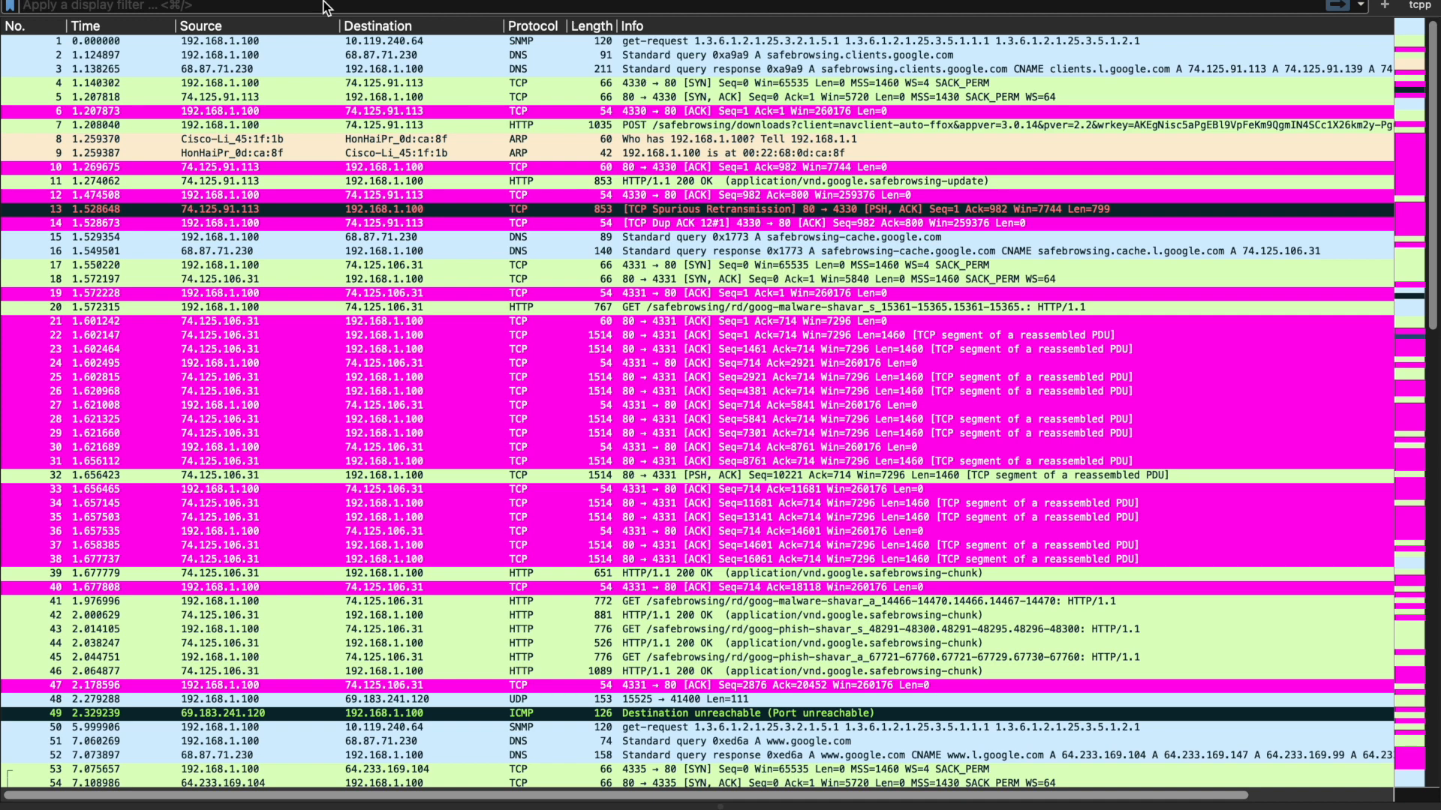
type("http && ip.addr == 64.233.169.104")
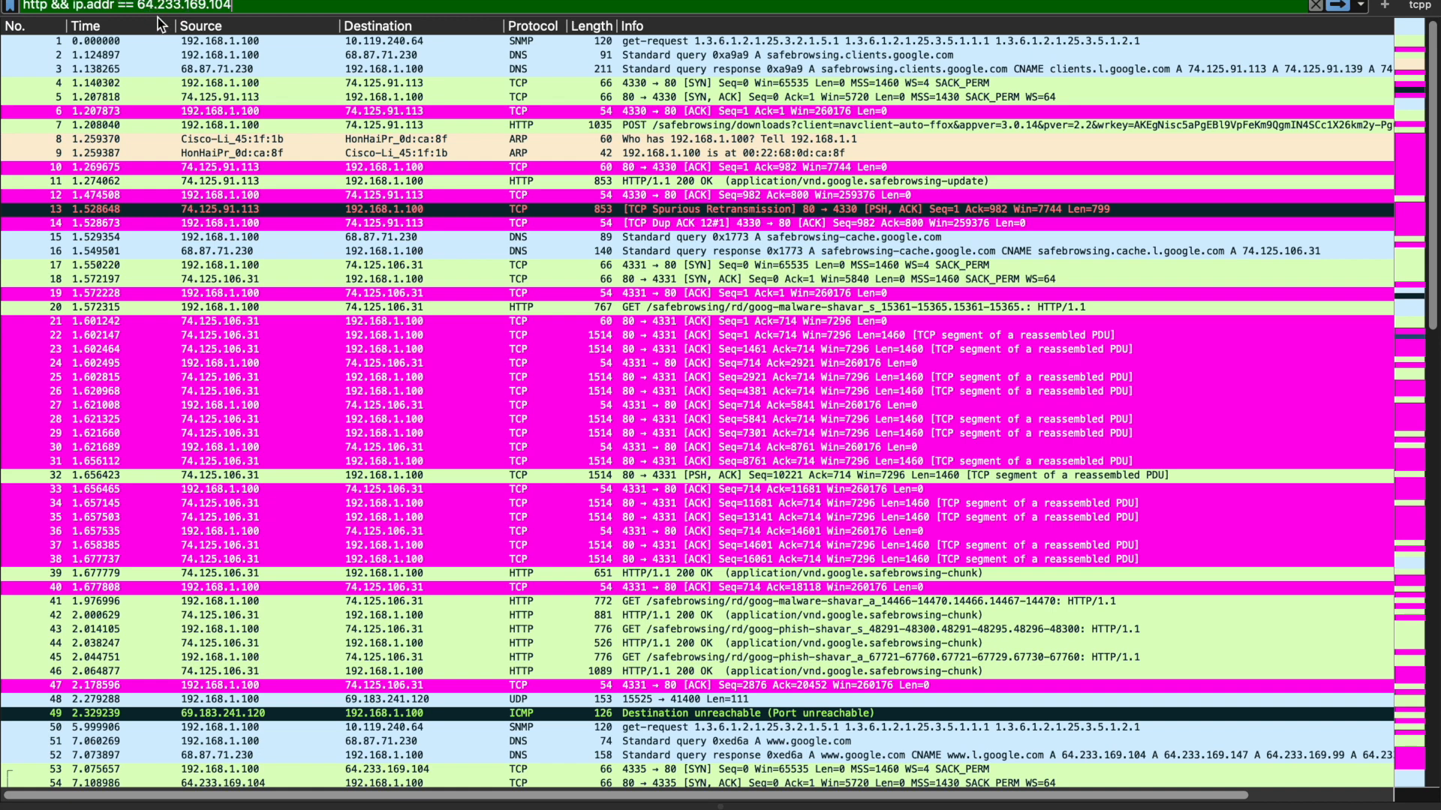
left_click(201, 44)
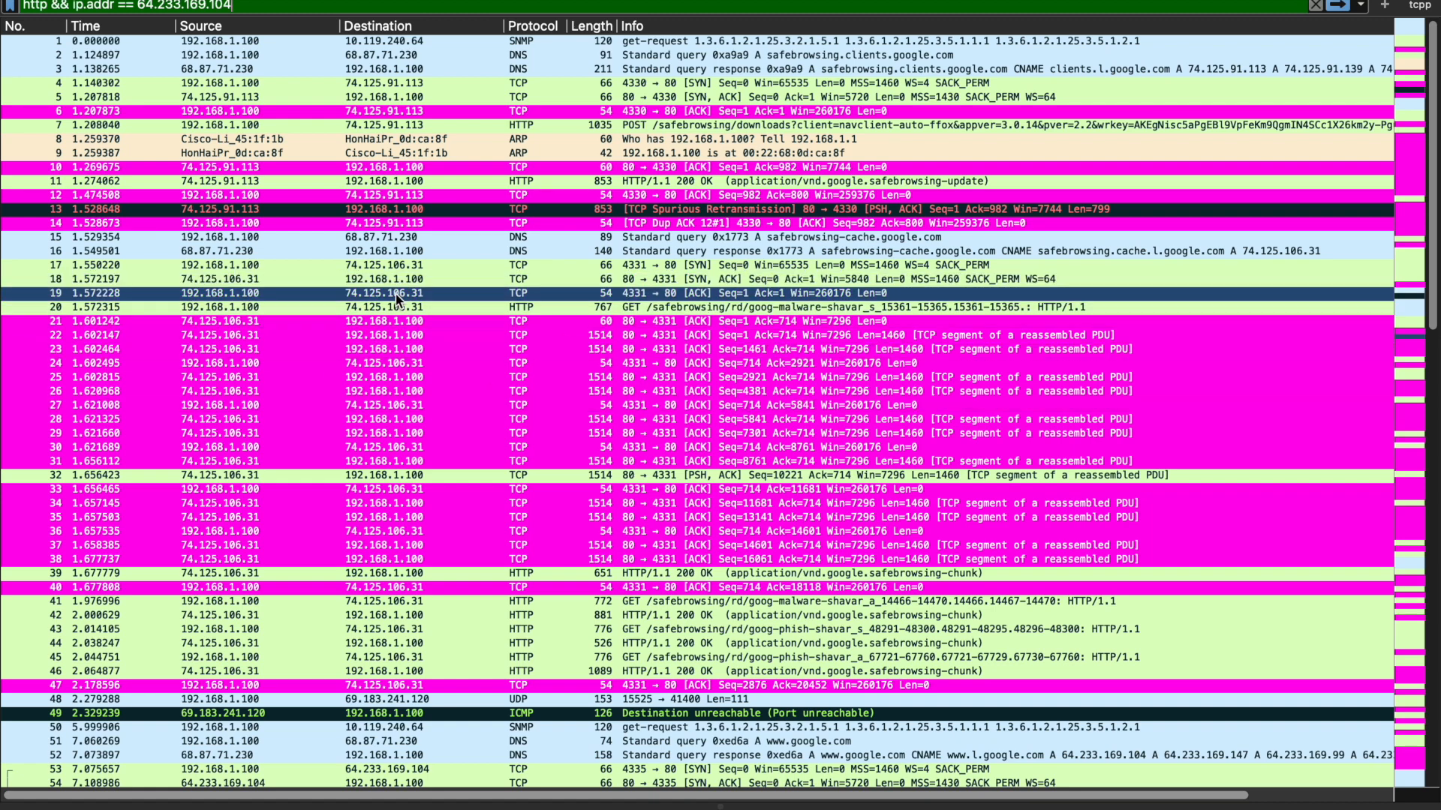
Switch to Chrome and reread question 2 of the lab about filtering the Google server's HTTP frames.
key("ctrl+Up")
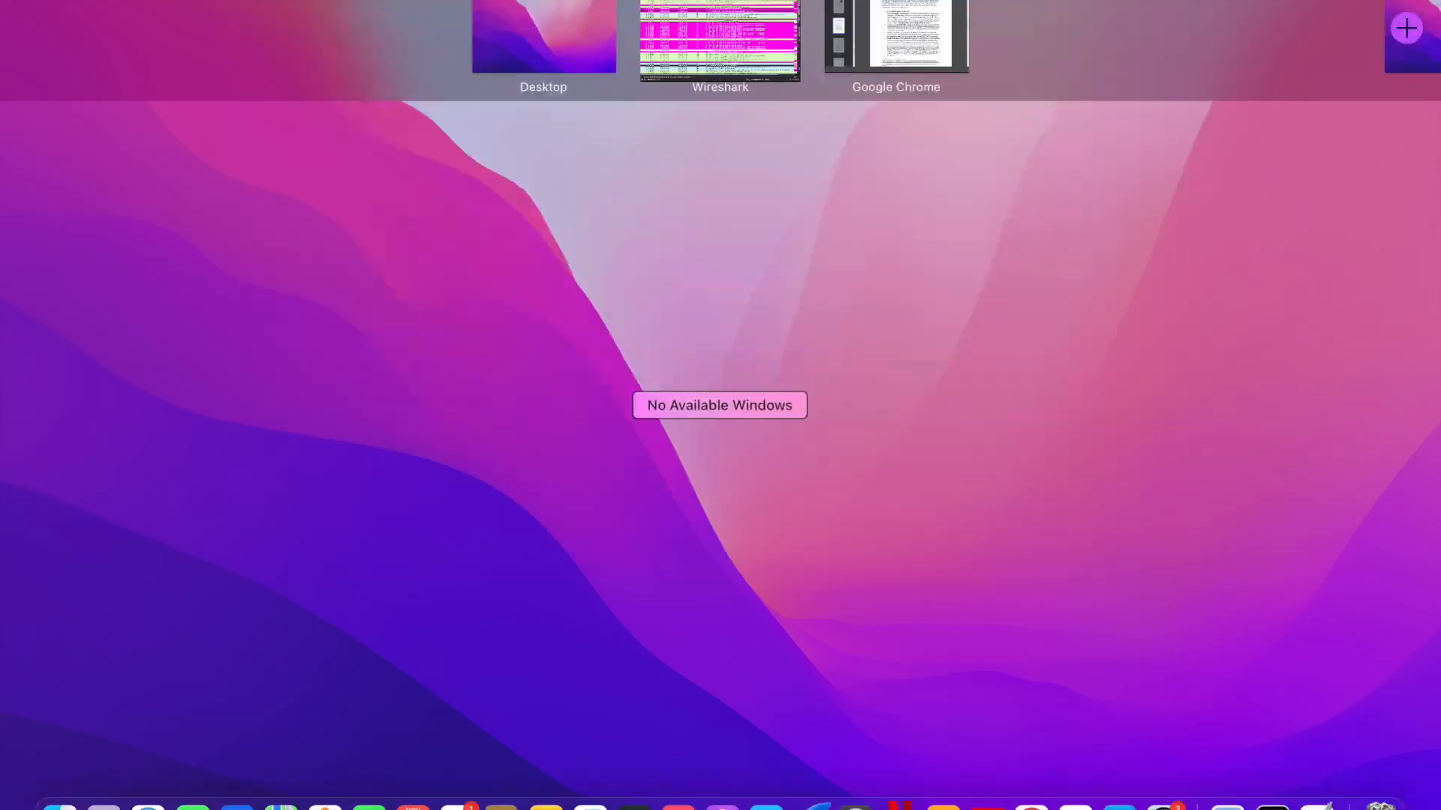
left_click(913, 66)
scroll(615, 308, "up", 5)
scroll(616, 307, "down", 5)
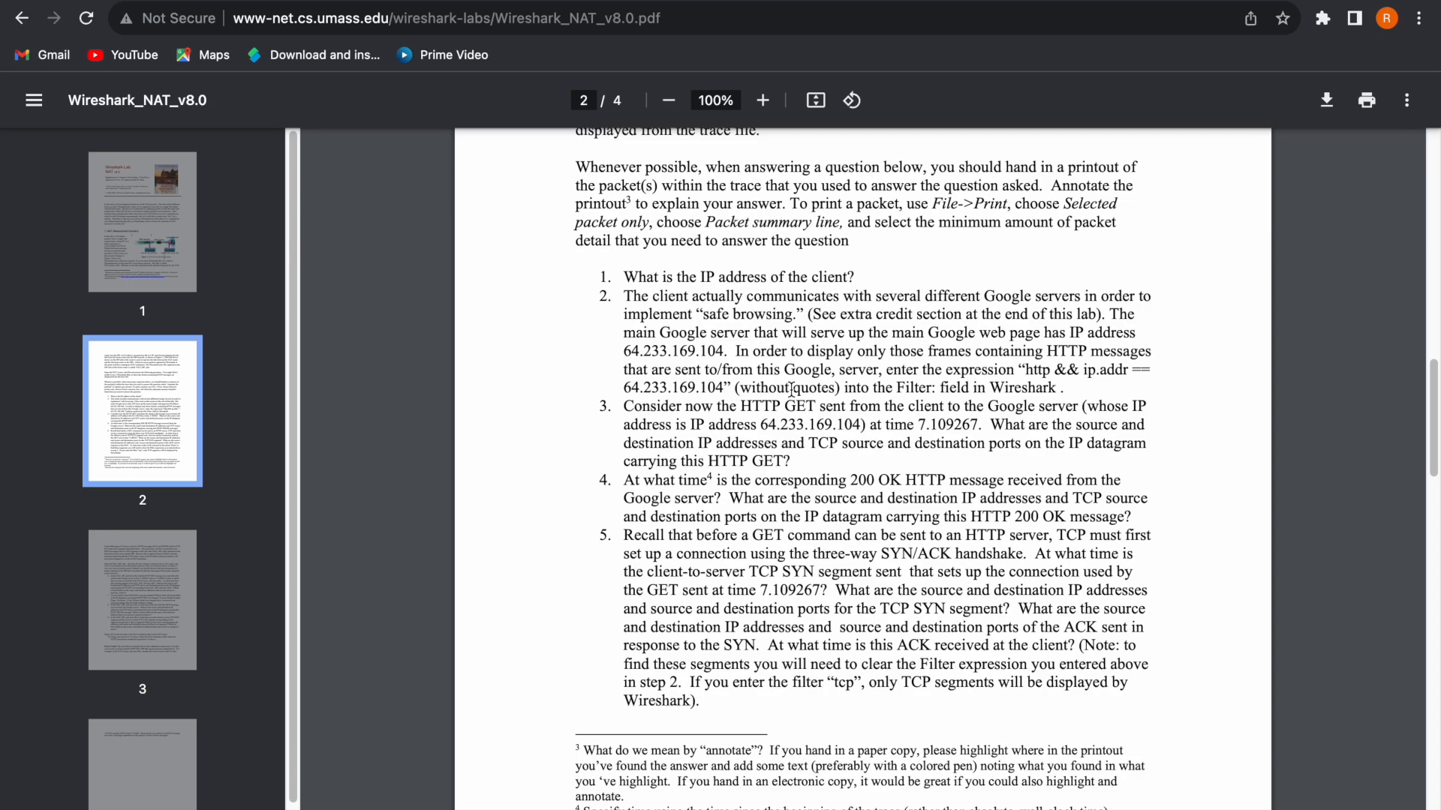
Switch to Wireshark, apply the entered display filter, and select the last HTTP packet in the filtered list.
key("ctrl+Up")
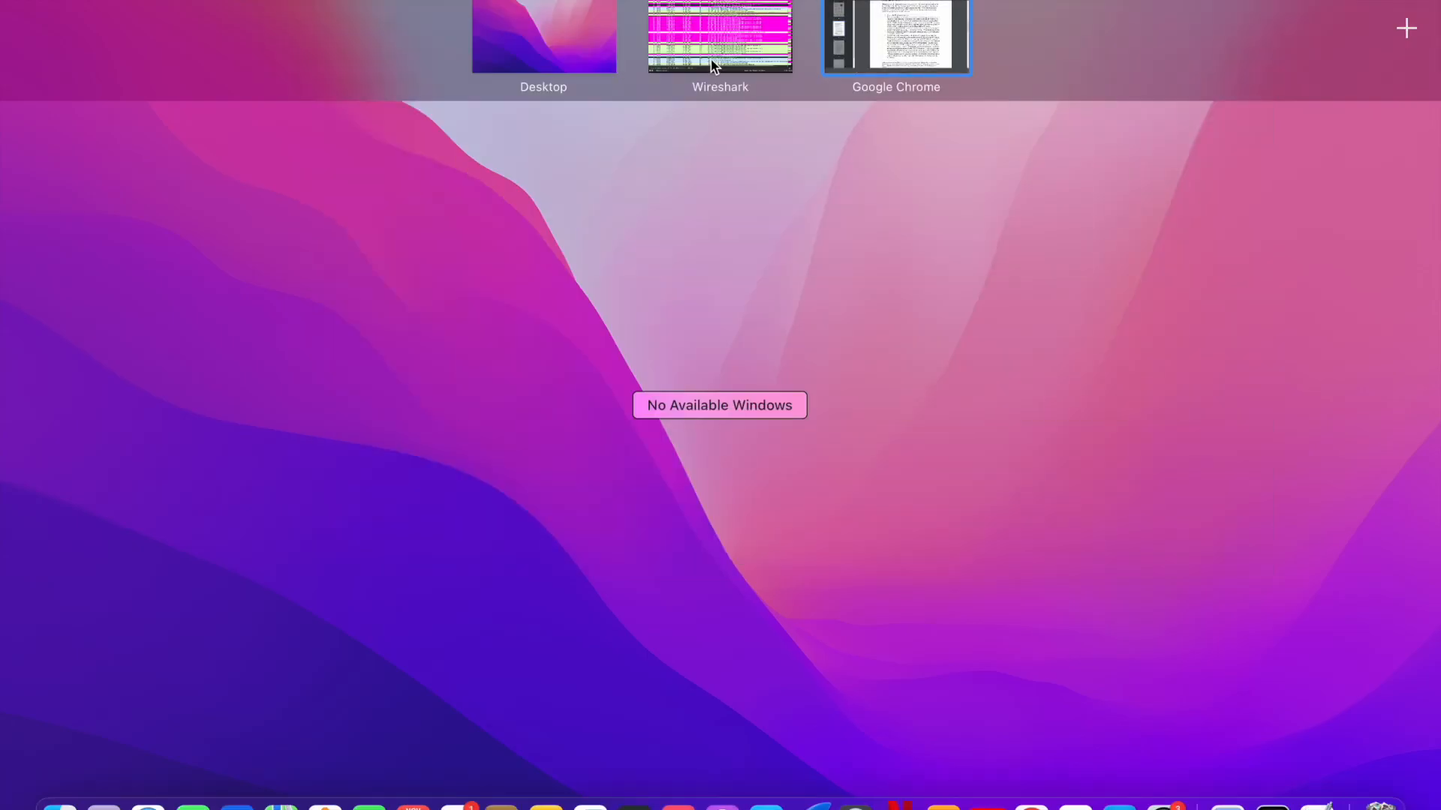
left_click(710, 60)
left_click(688, 292)
left_click(683, 113)
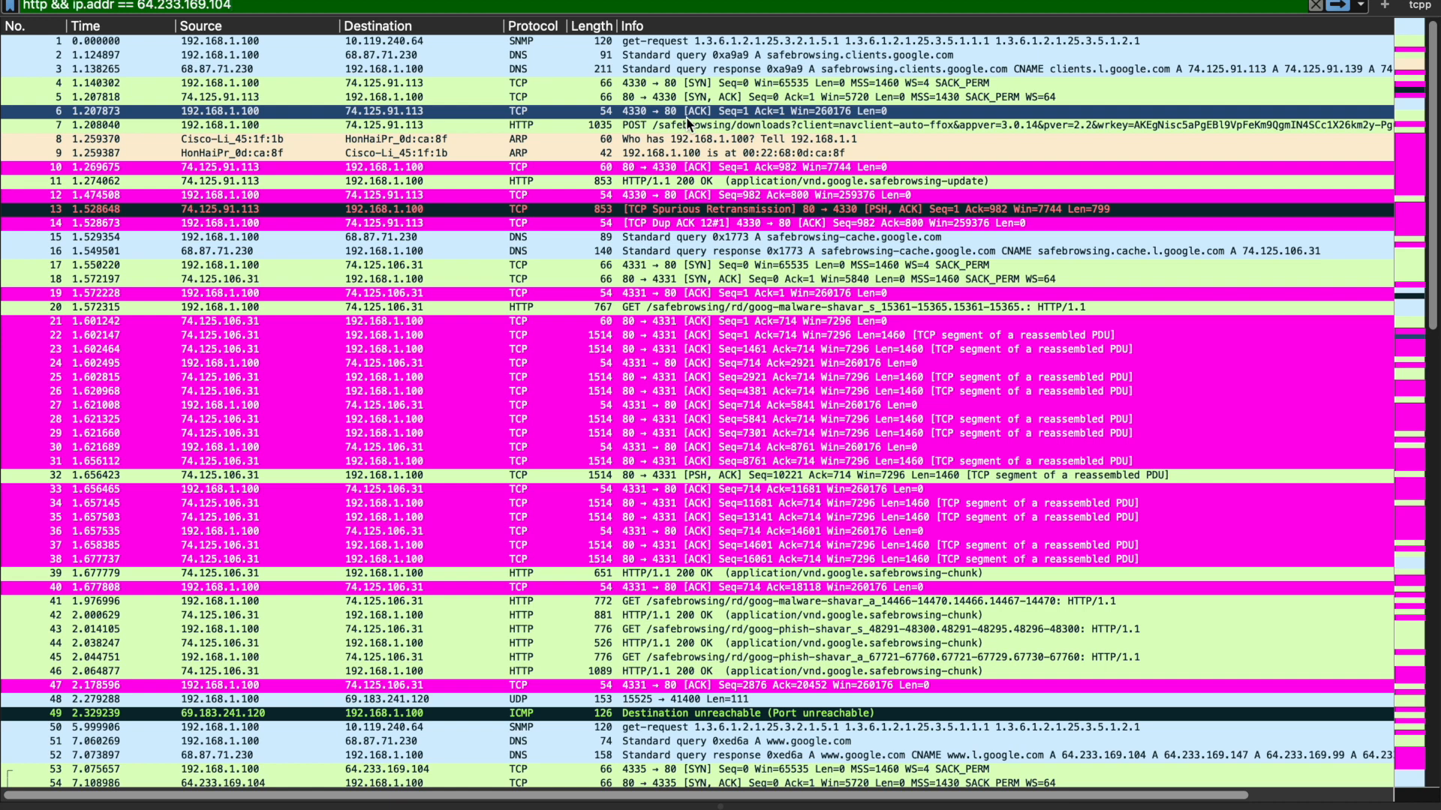
left_click(1336, 7)
left_click(739, 223)
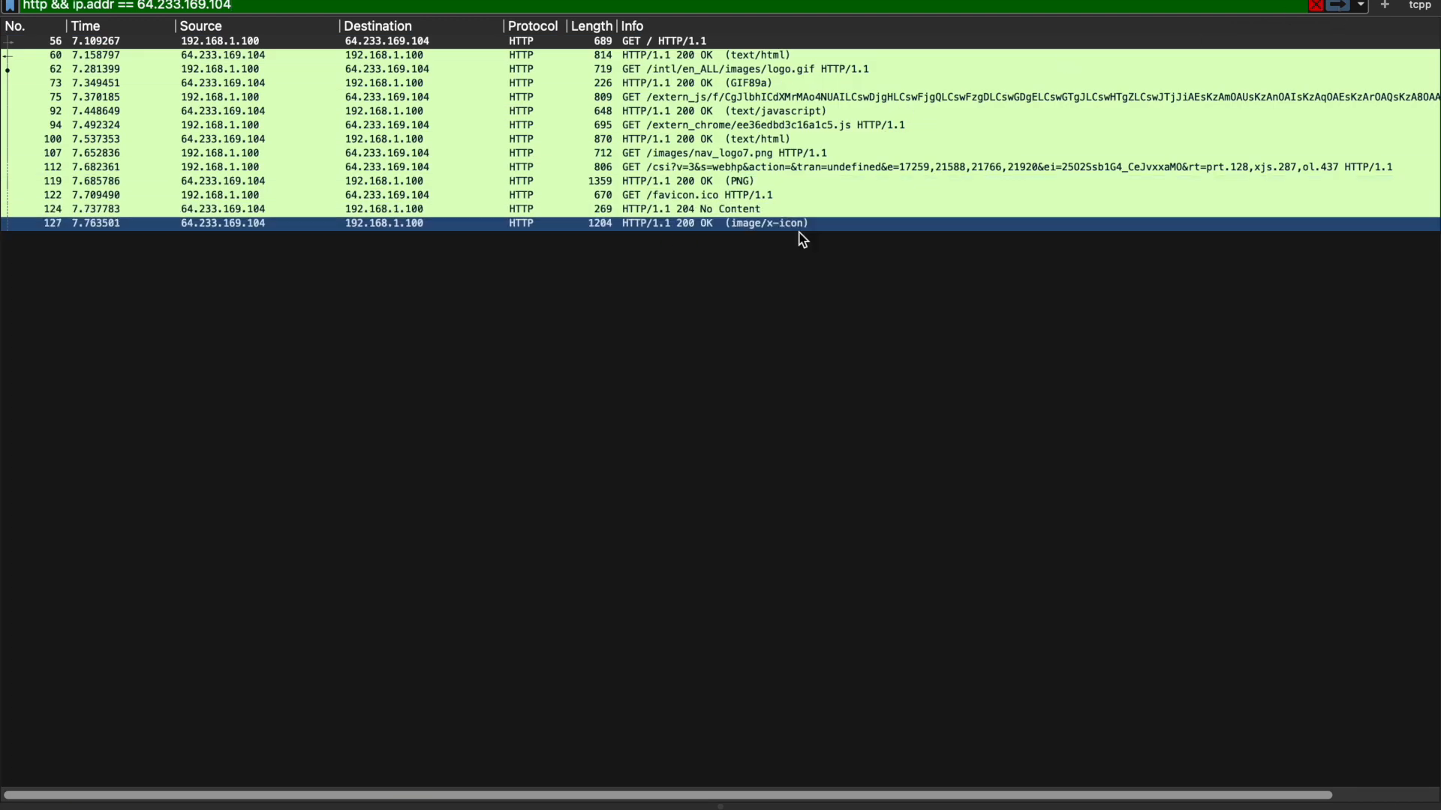
Examine the protocol, source and destination addresses of the filtered HTTP packets one by one.
left_click(581, 69)
left_click(556, 181)
left_click(541, 82)
left_click(528, 111)
left_click(391, 82)
left_click(285, 69)
left_click(225, 55)
left_click(226, 71)
left_click(225, 97)
left_click(213, 139)
left_click(211, 111)
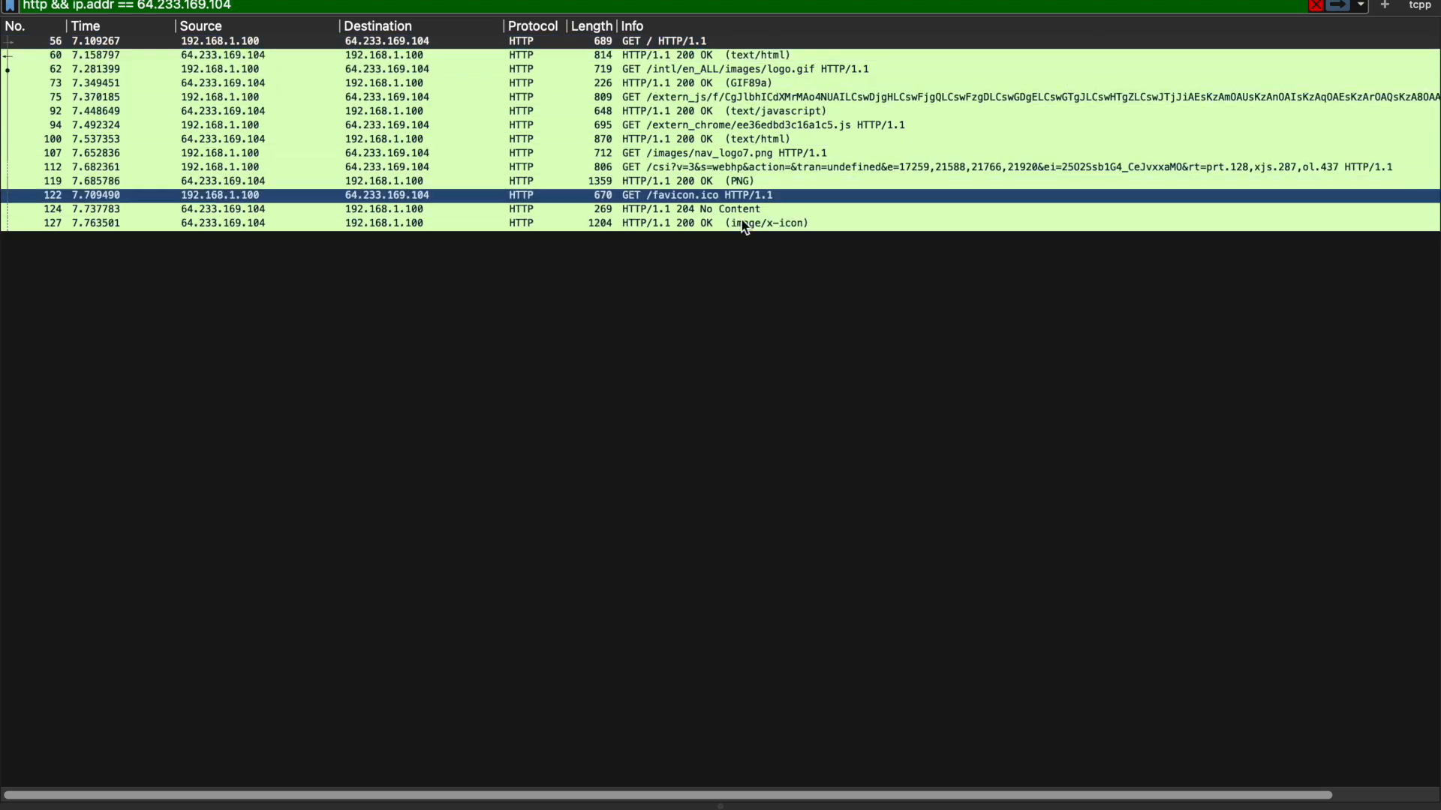
Read questions 3 to 5 in the lab PDF in Chrome, and return to Wireshark to examine the GET and 200 OK packets.
key("ctrl+Up")
left_click(903, 44)
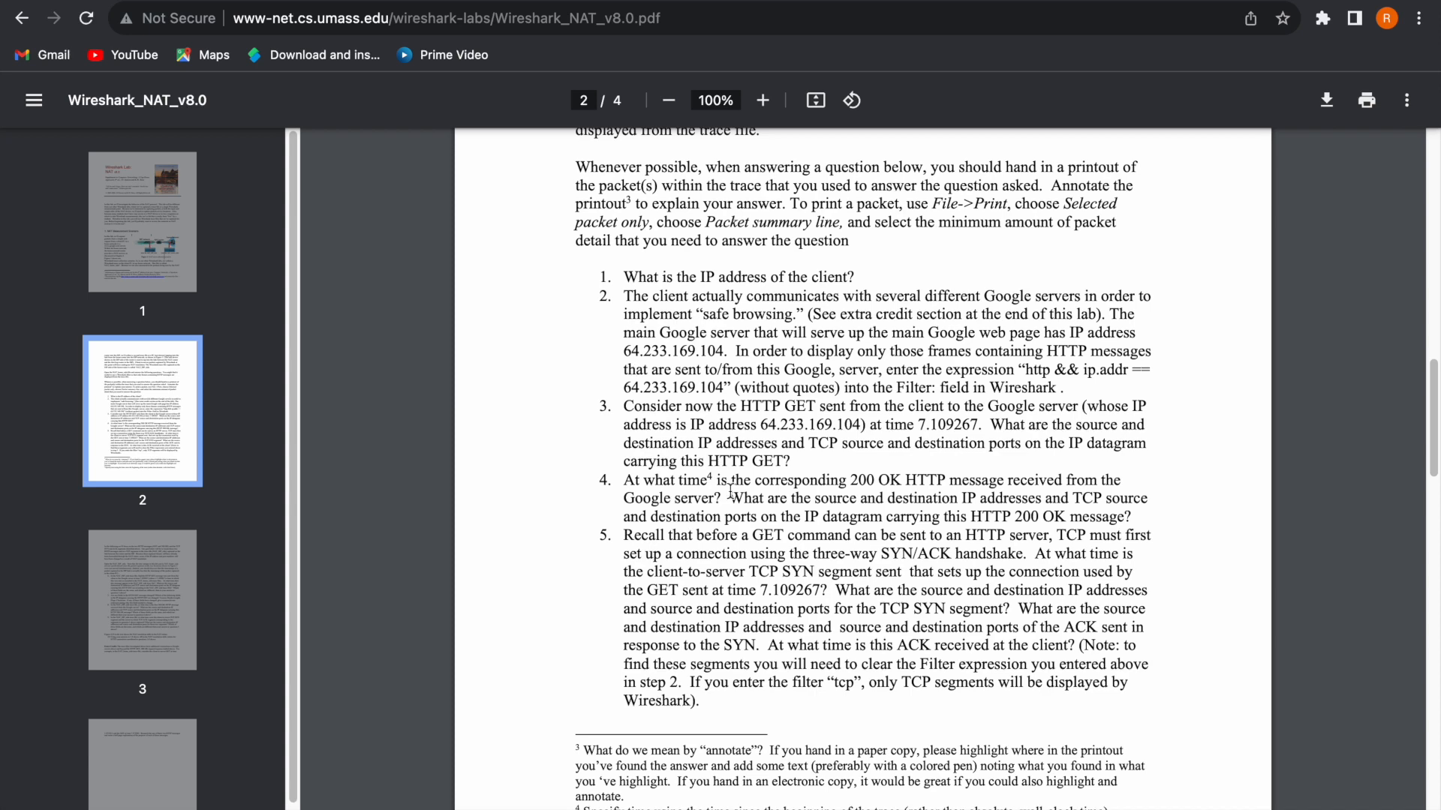
scroll(659, 503, "down", 1)
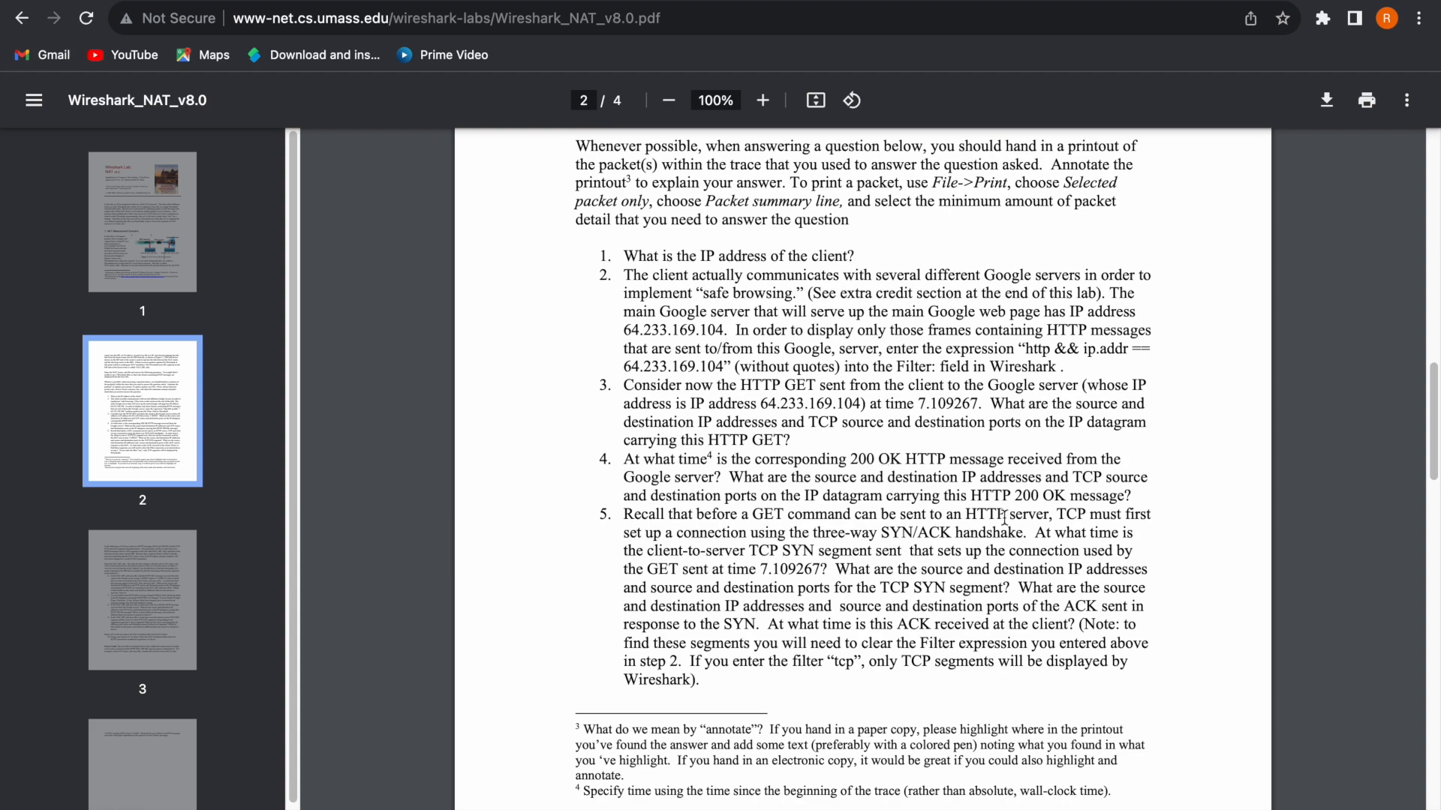
key("ctrl+Up")
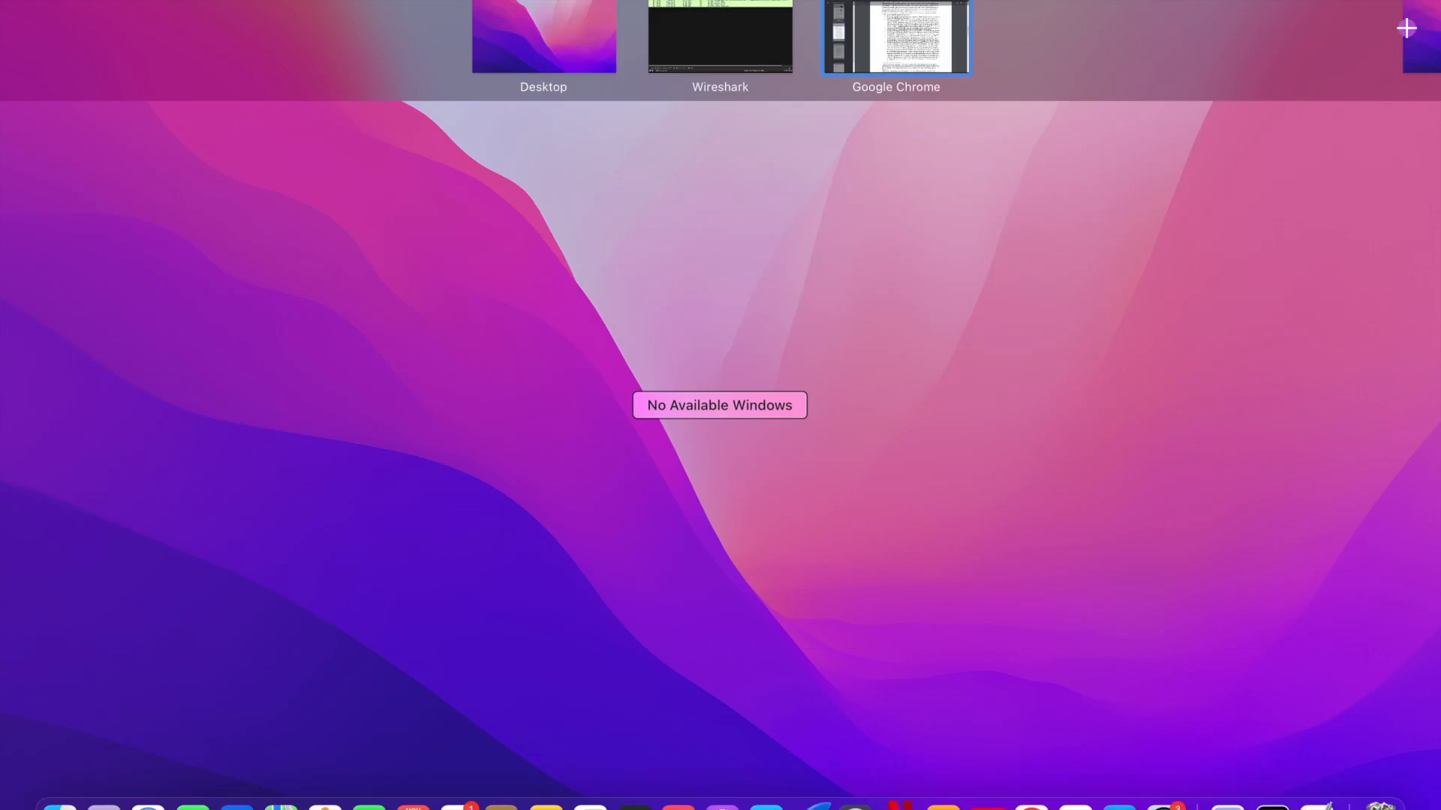
left_click(668, 19)
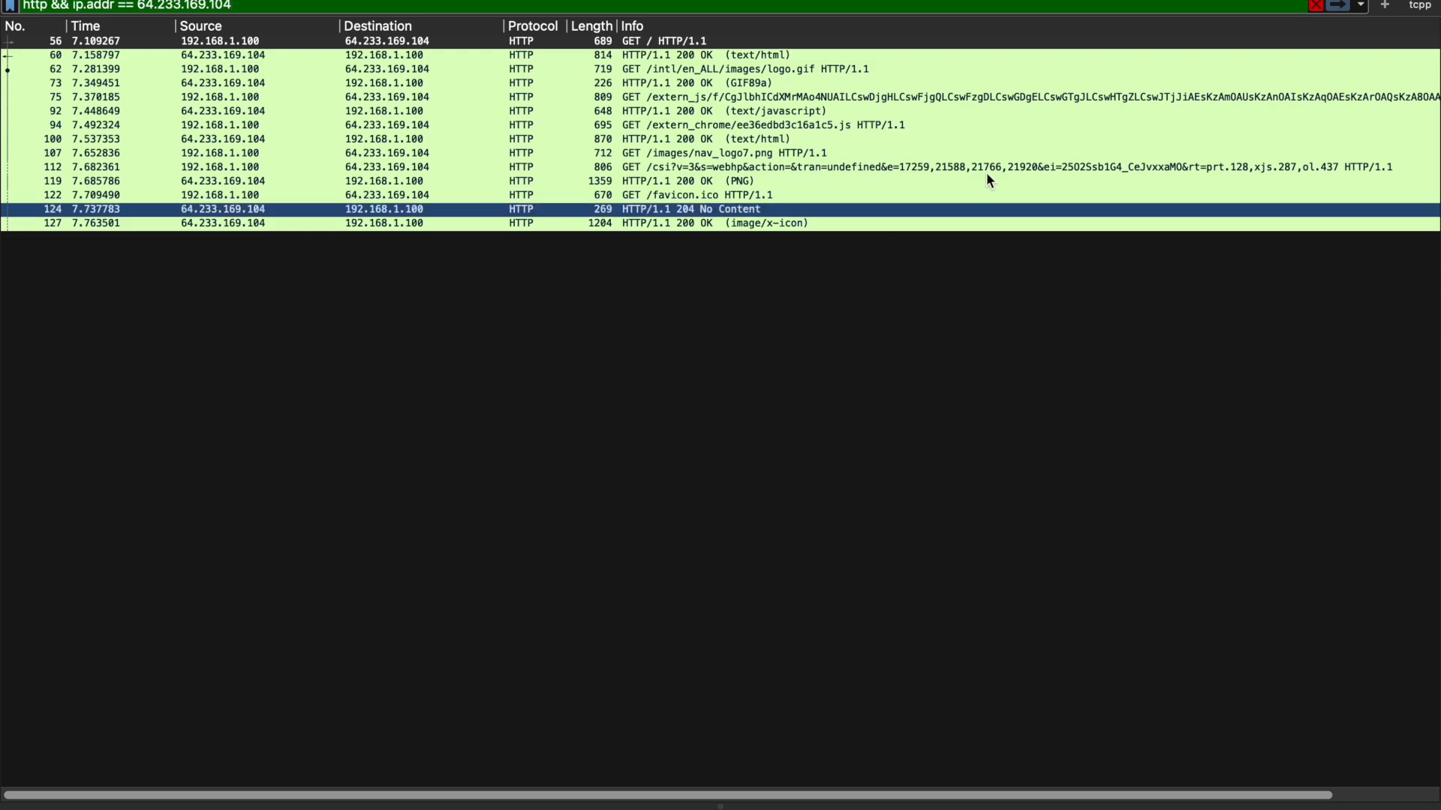
Switch to Chrome and read question 5 and the NAT_ISP_side questions 6 to 10 in the lab PDF.
key("ctrl+Up")
left_click(836, 22)
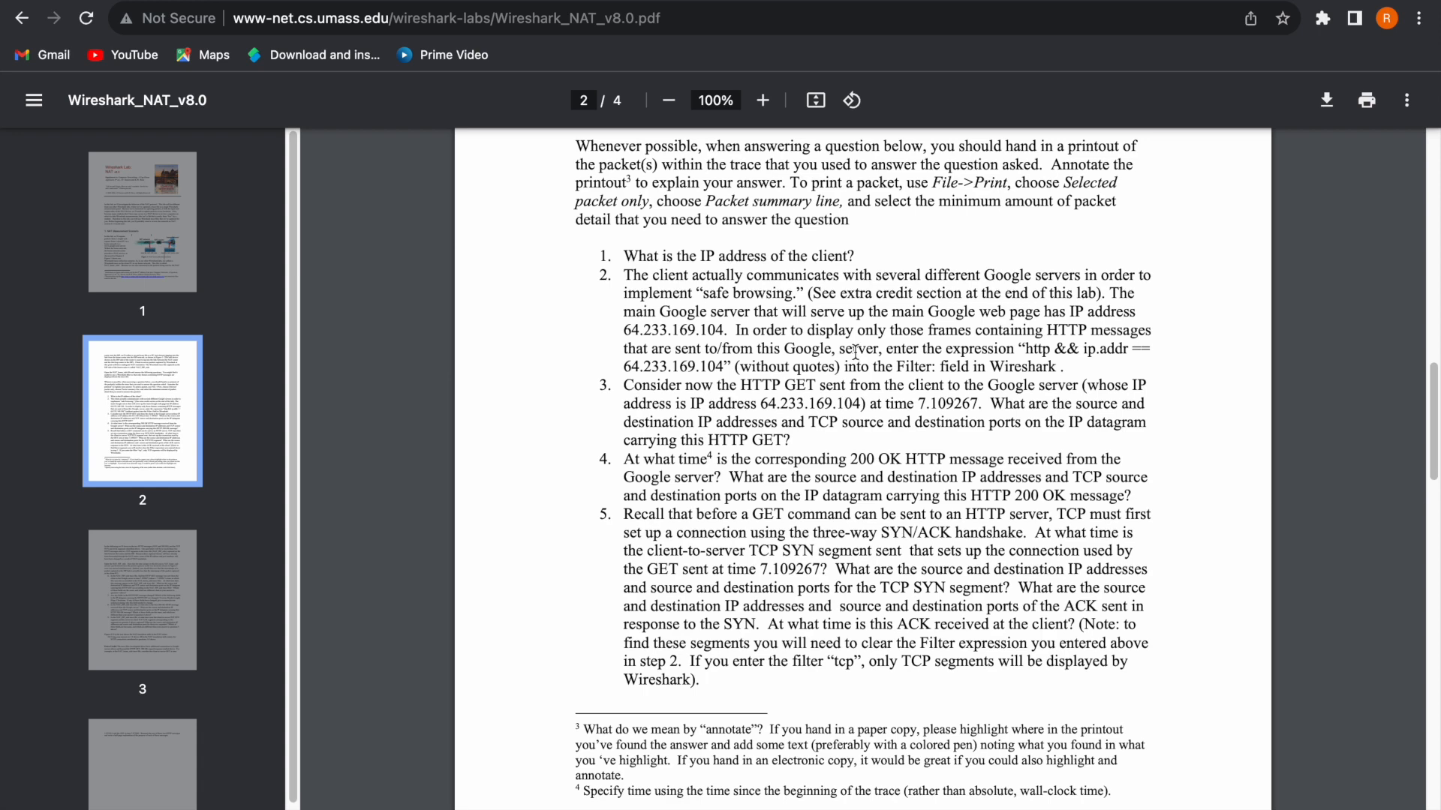
scroll(818, 469, "down", 1)
scroll(818, 469, "down", 5)
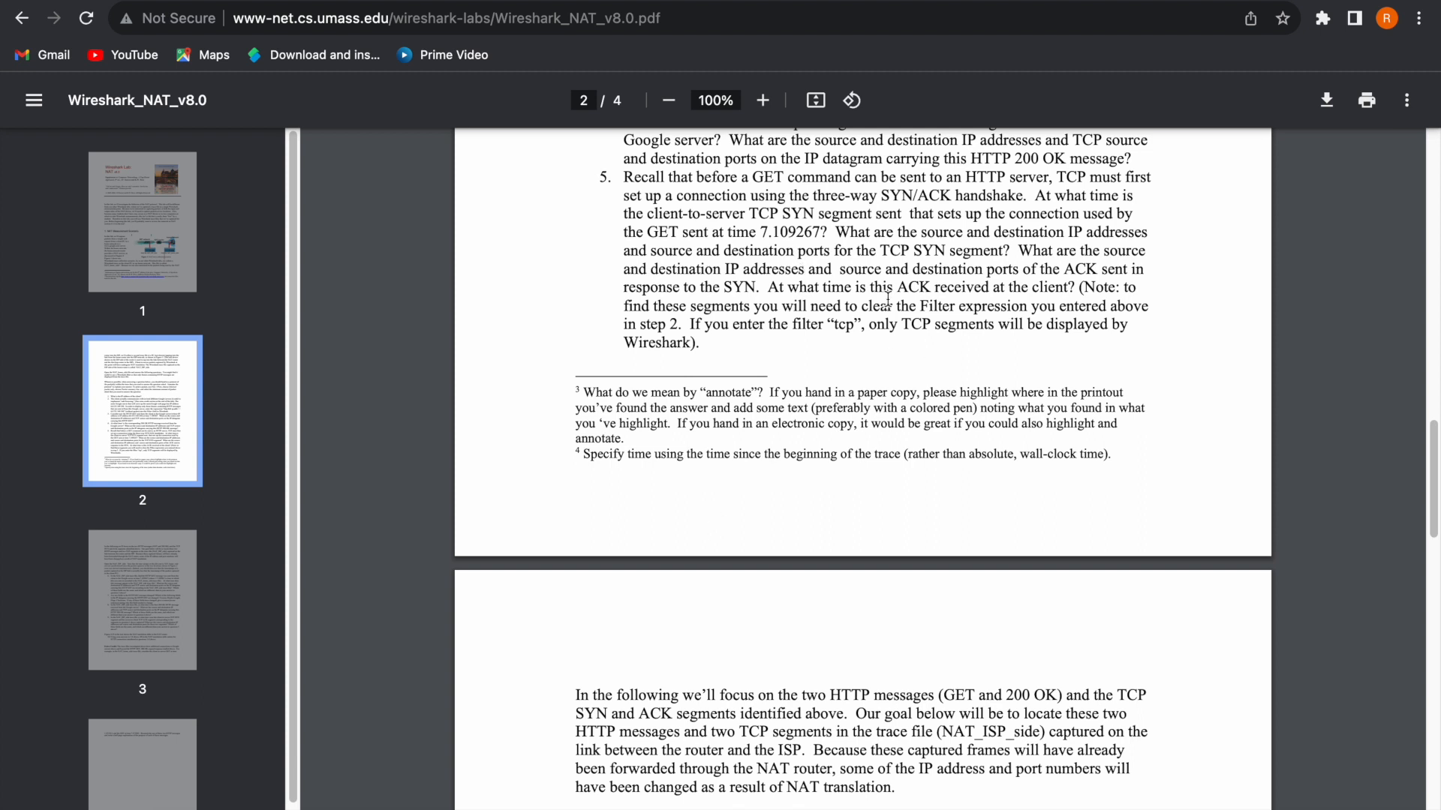
scroll(889, 310, "up", 1)
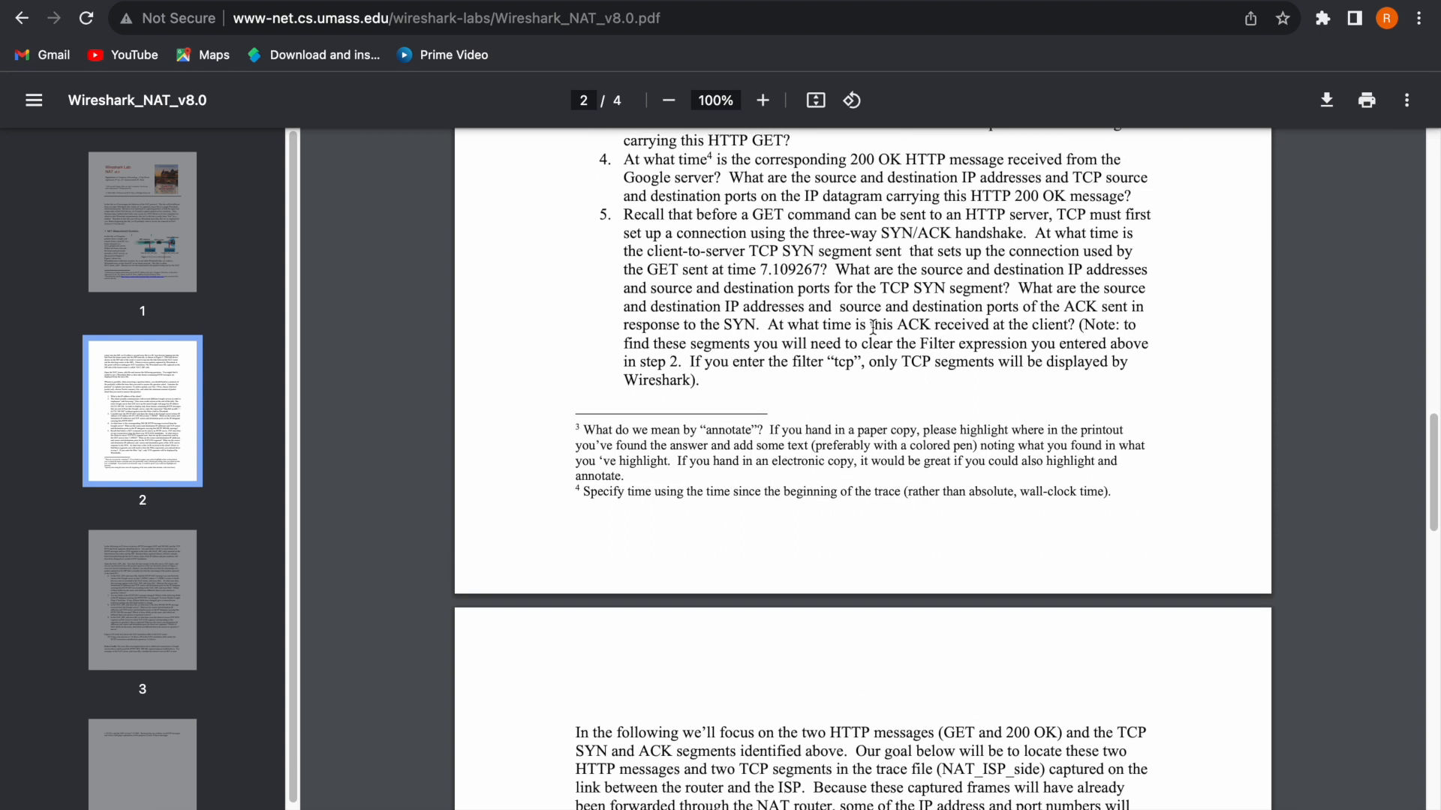
scroll(873, 325, "up", 1)
scroll(873, 315, "up", 1)
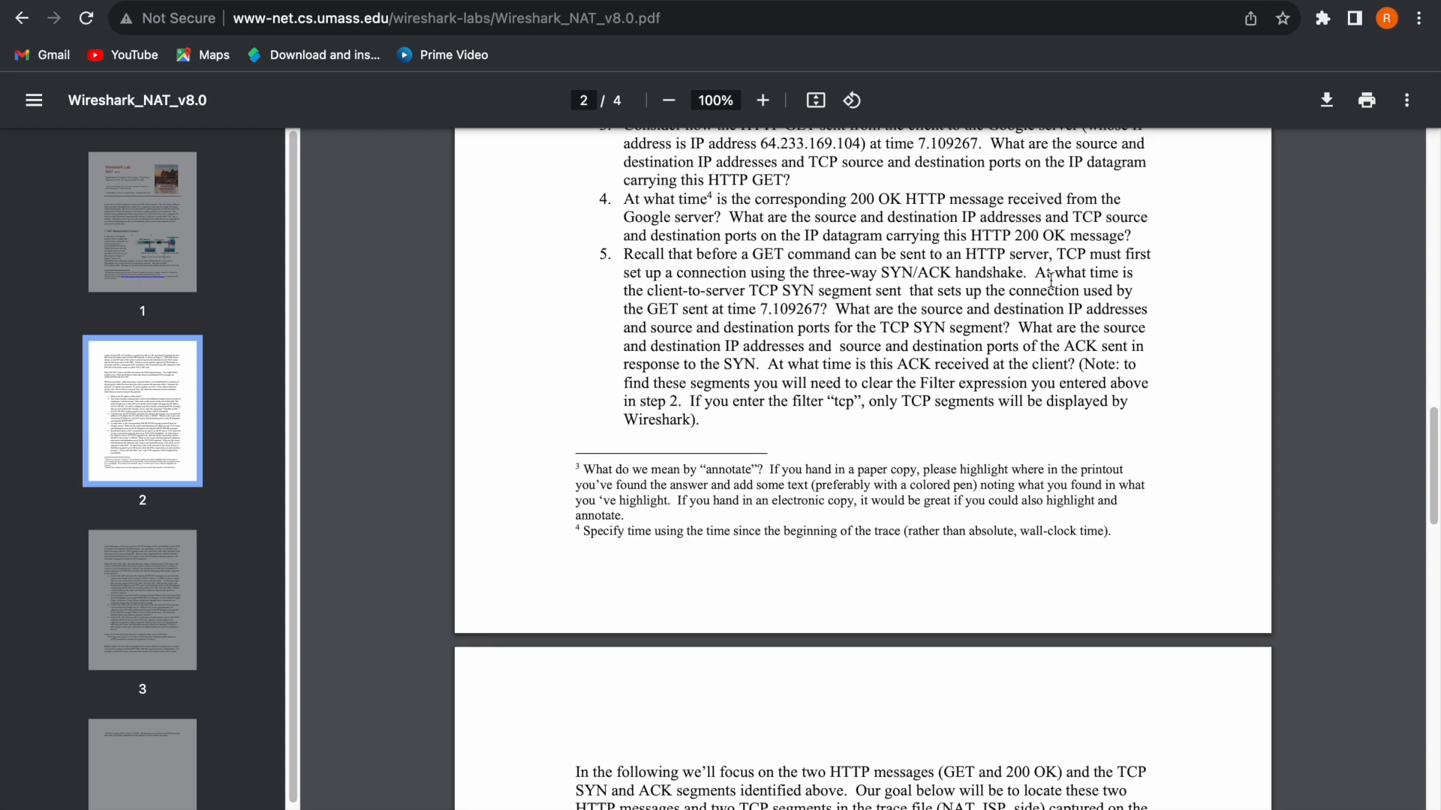
scroll(951, 392, "down", 1)
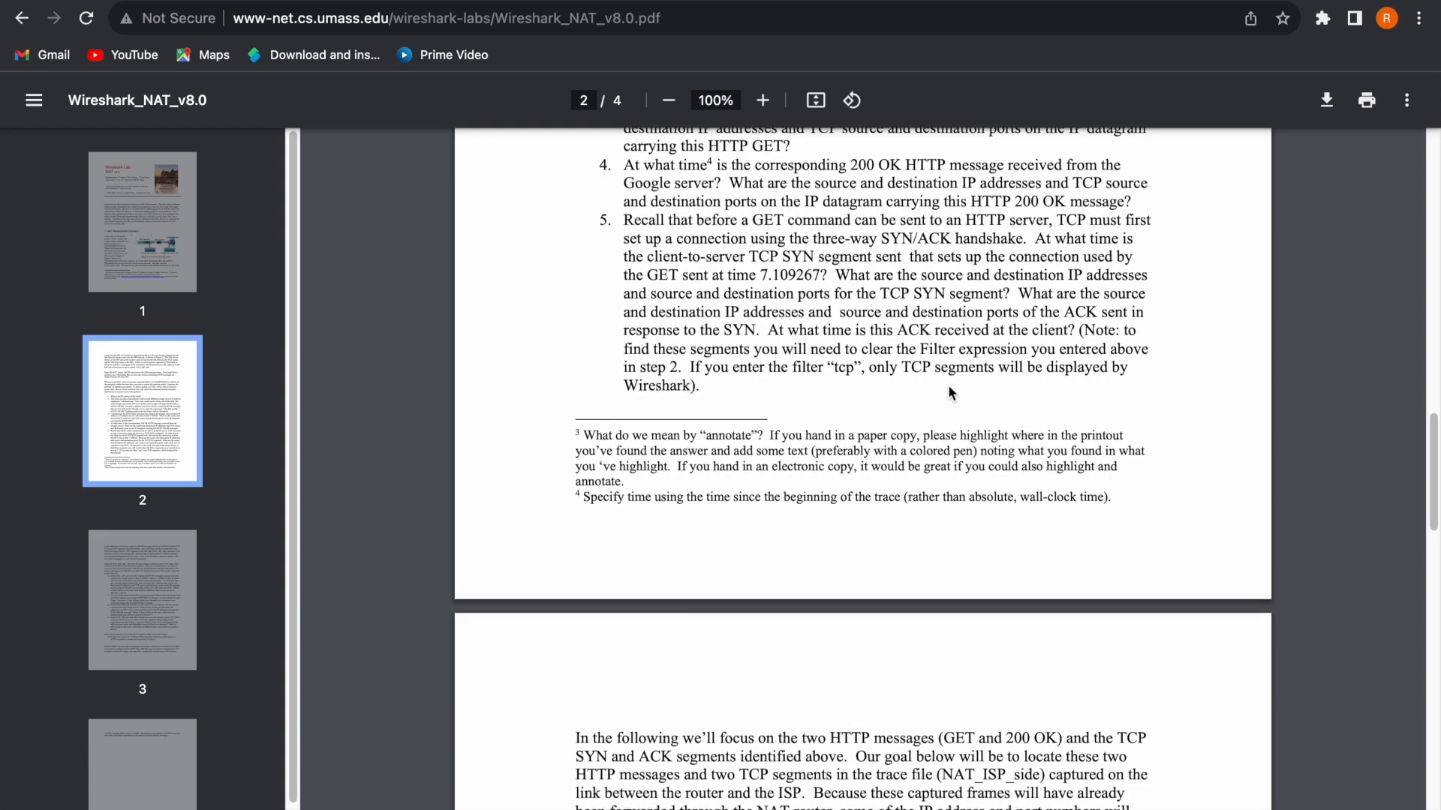
scroll(952, 391, "down", 10)
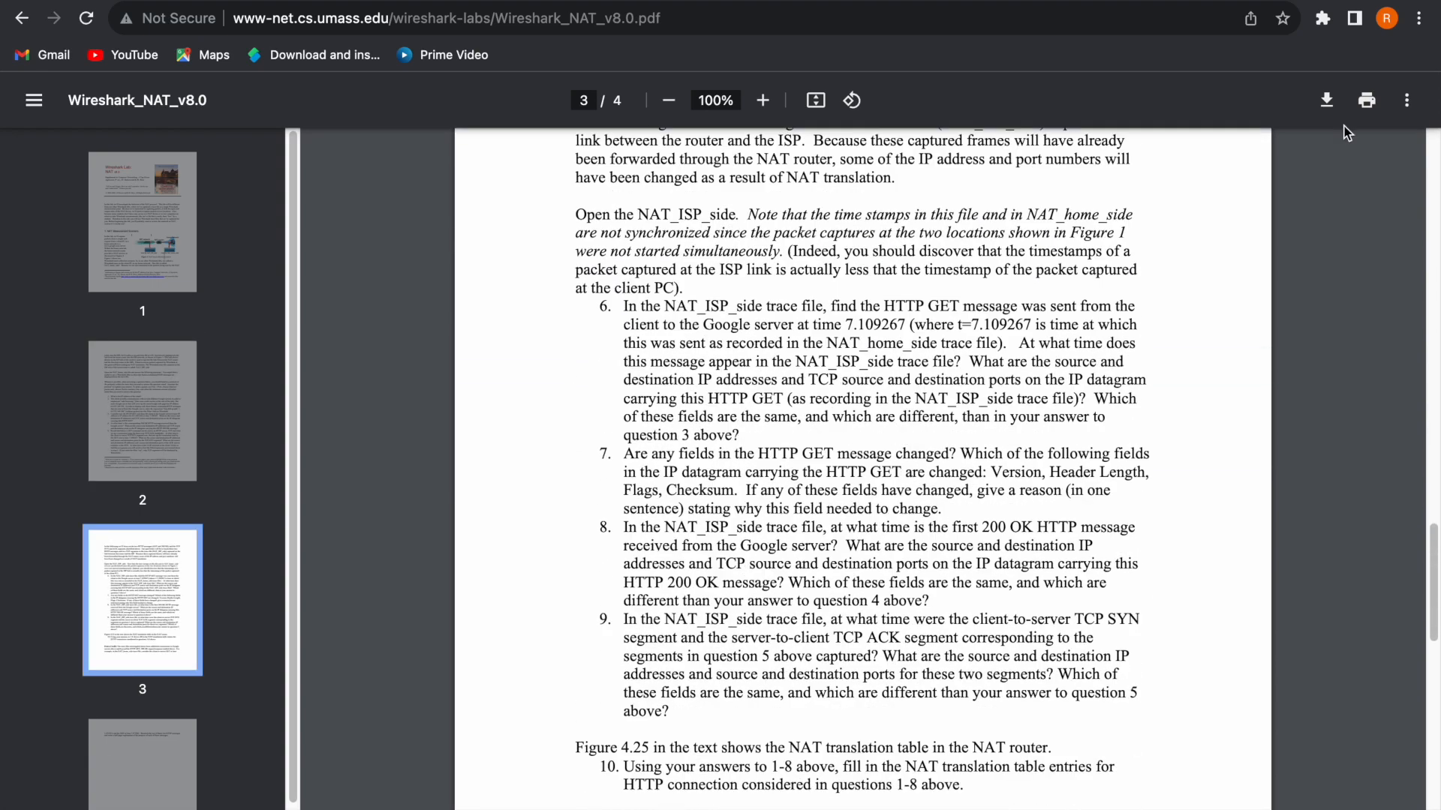
Switch to Wireshark and clear the display filter from the capture.
key("ctrl+Up")
left_click(723, 46)
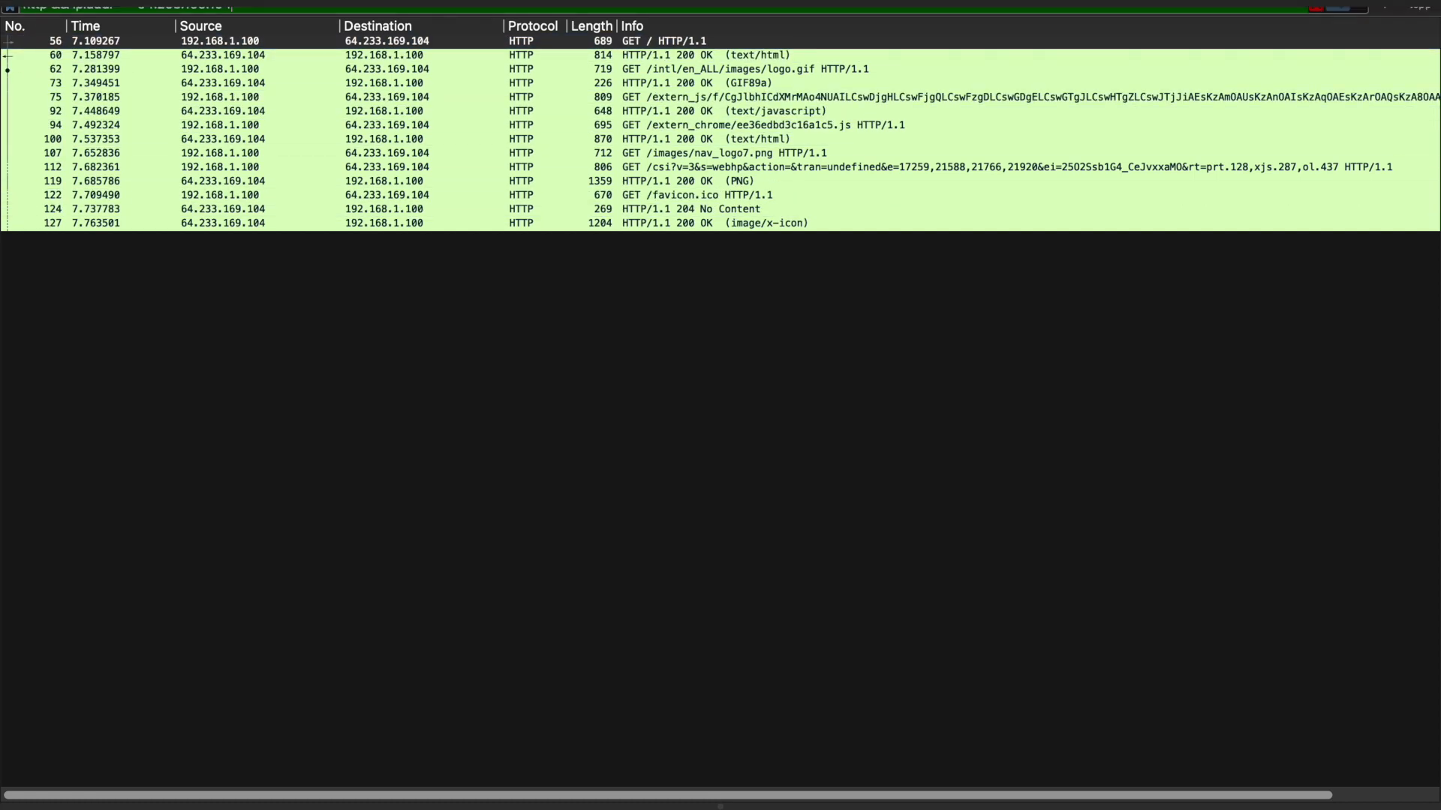
left_click(1315, 6)
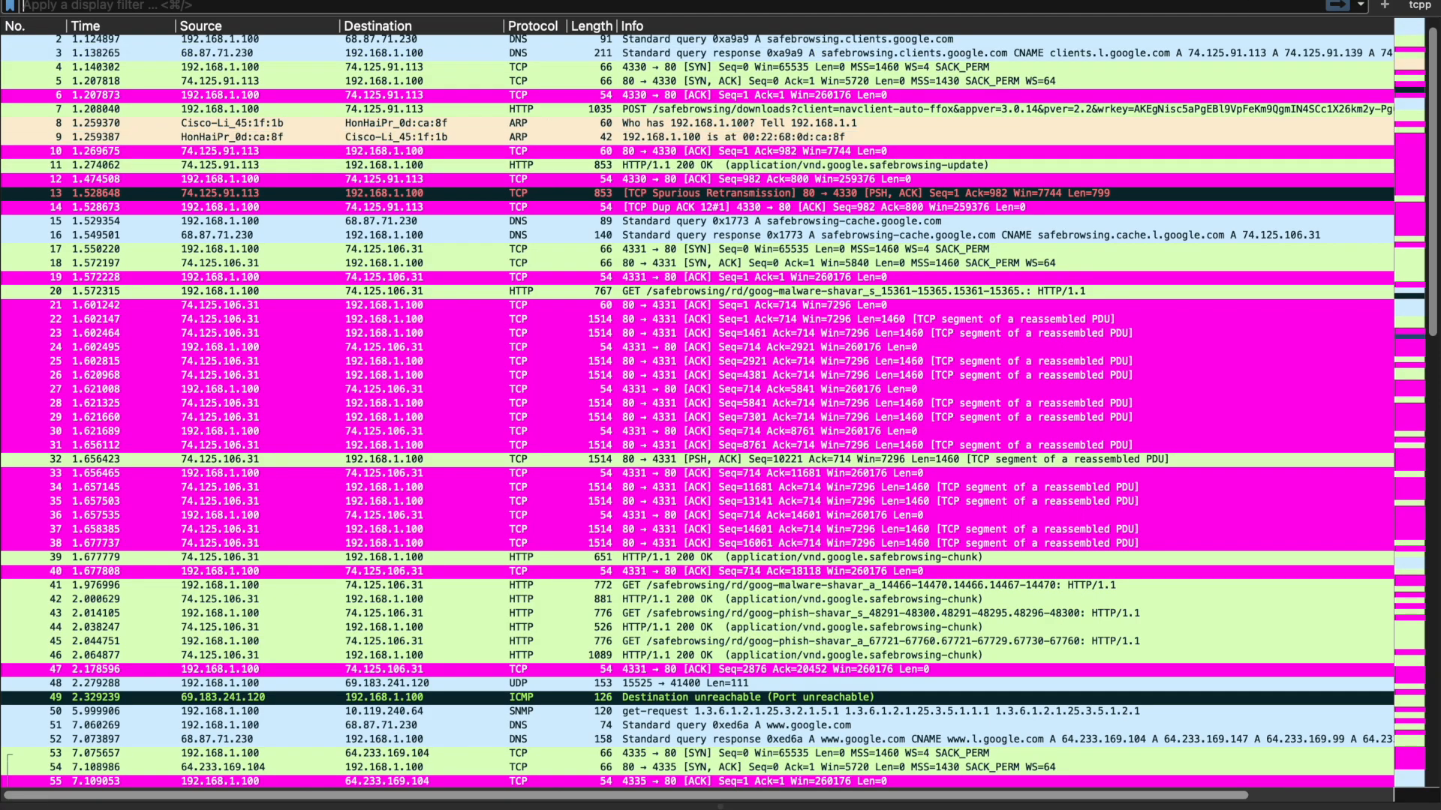
Open the NAT_ISP_side.pcap capture file from the wireshark-traces folder on the Desktop.
left_click(165, 1)
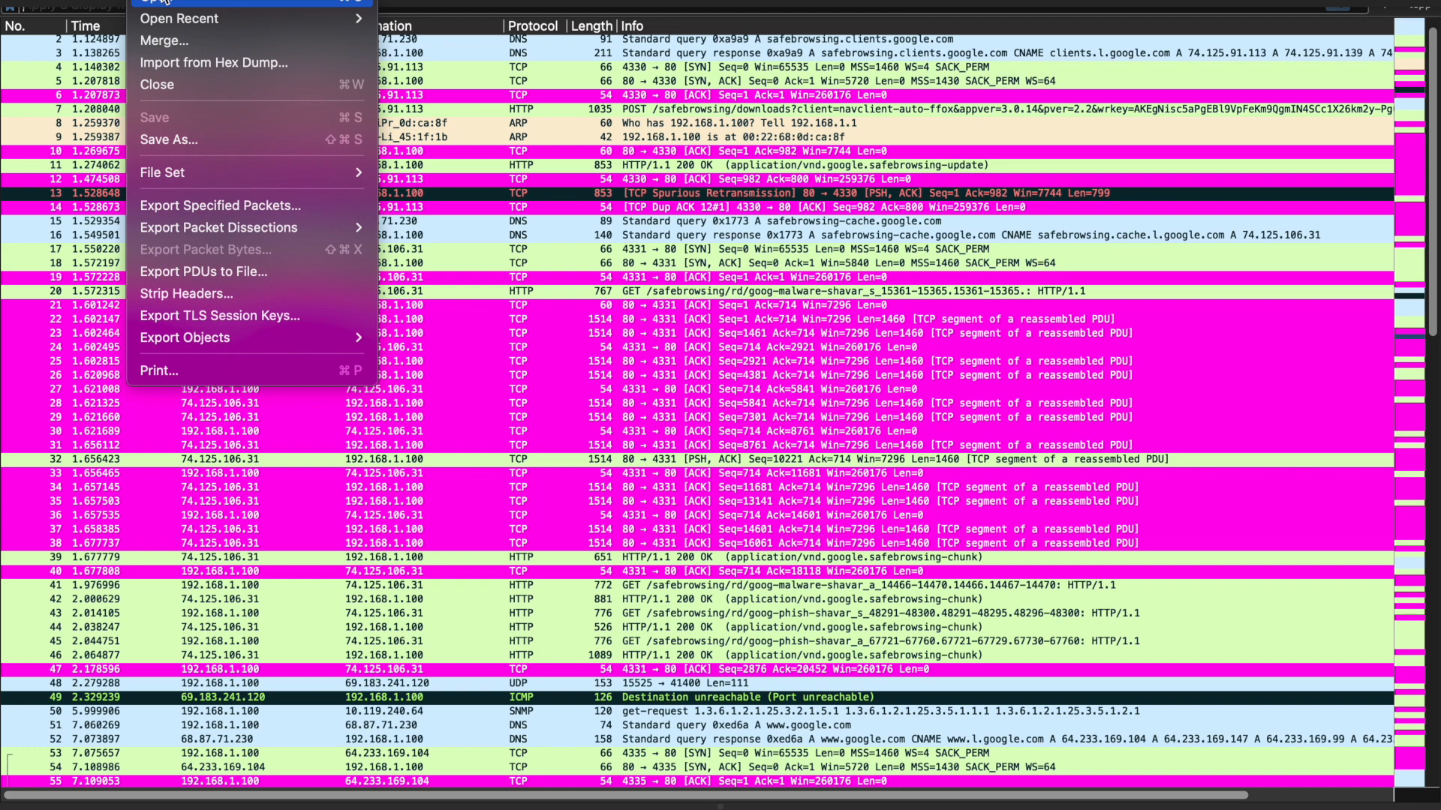
left_click(165, 2)
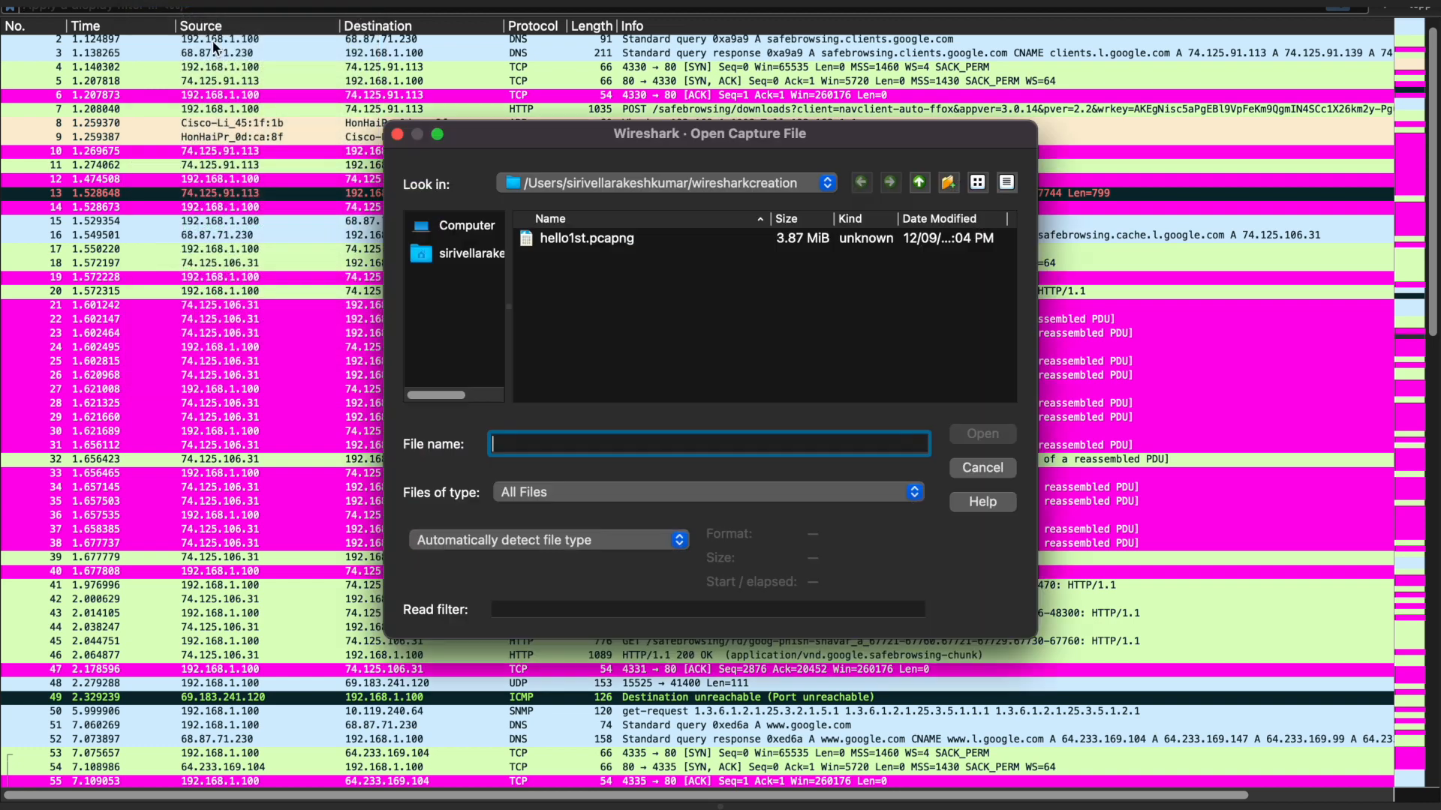
left_click(477, 259)
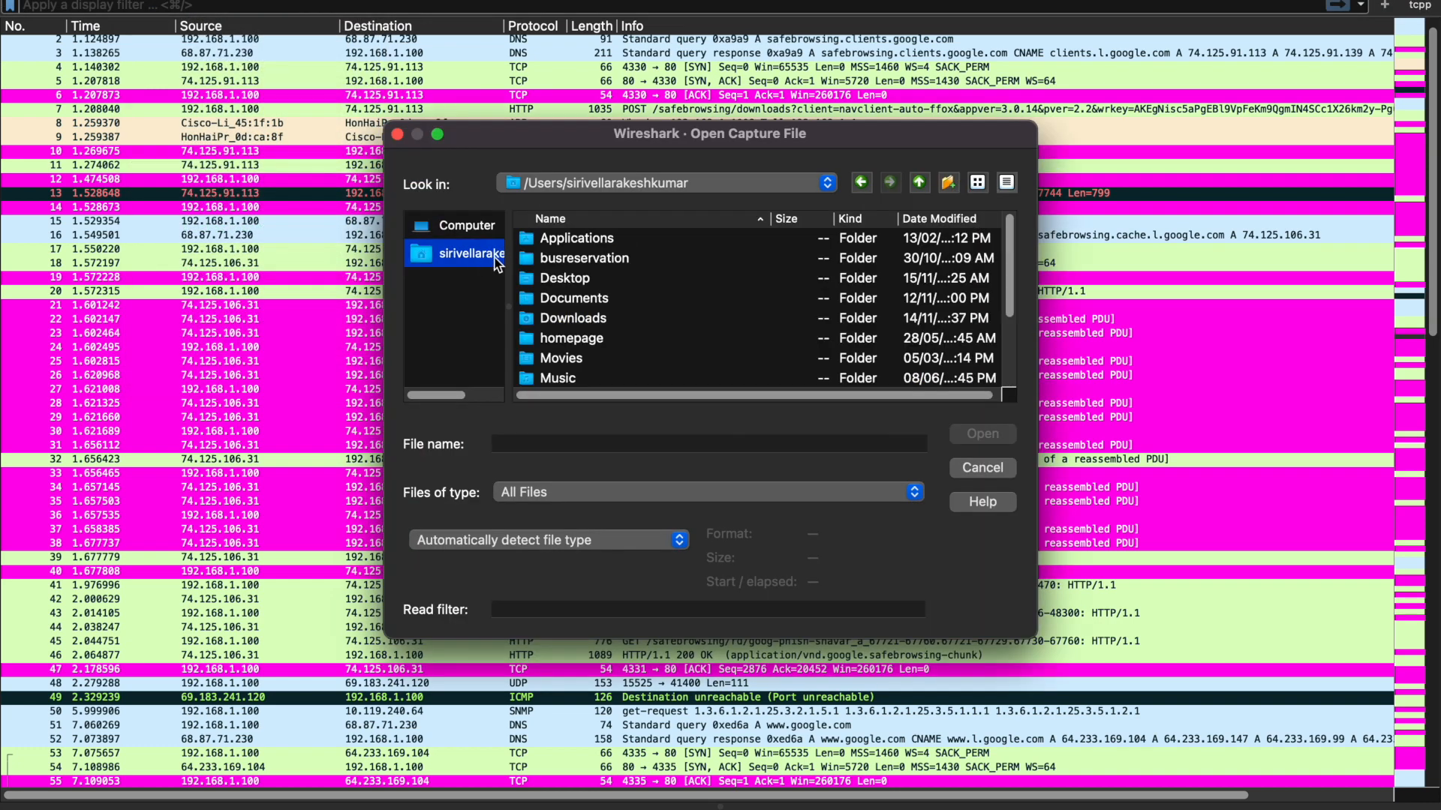
double_click(632, 279)
scroll(617, 339, "down", 3)
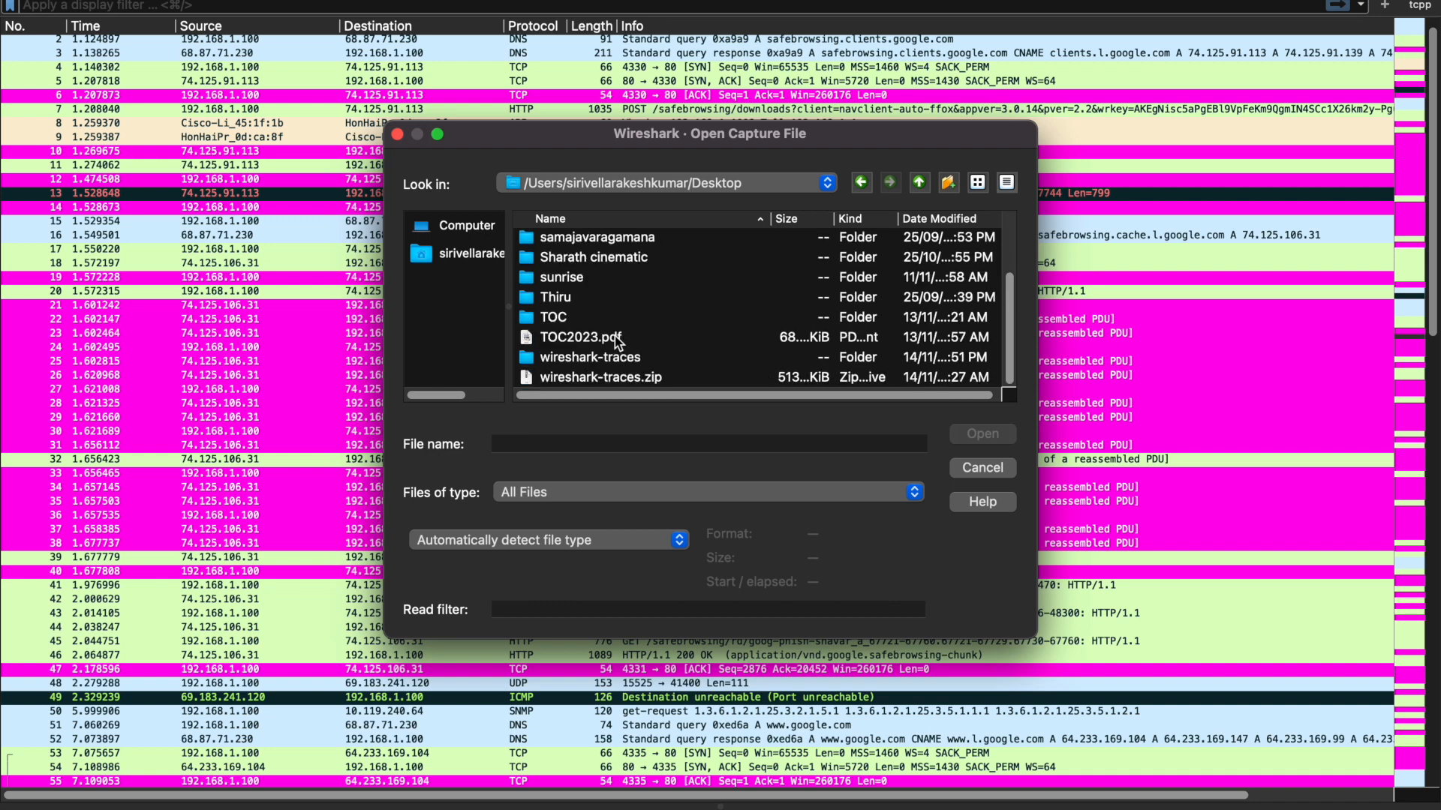
double_click(616, 356)
left_click(615, 357)
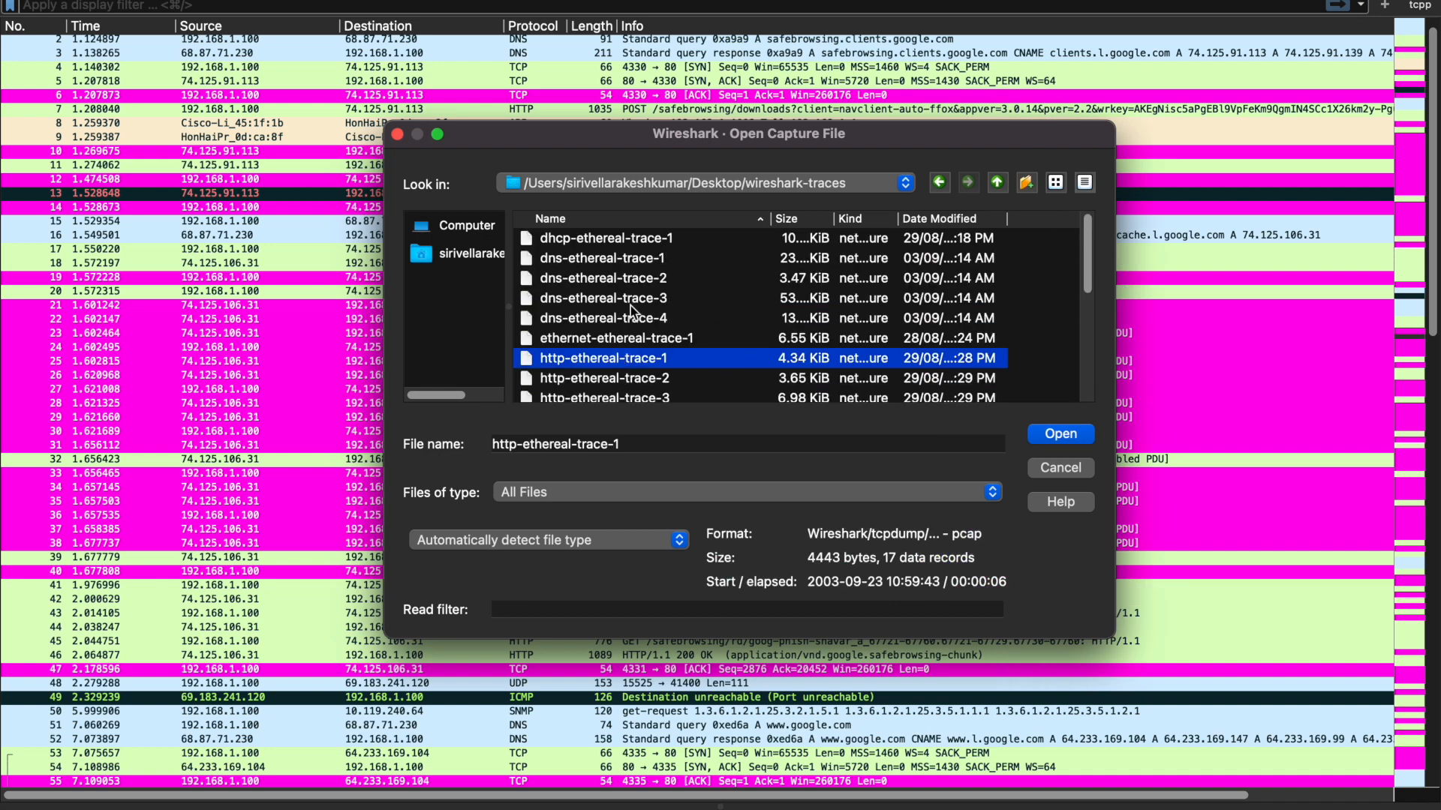
scroll(638, 307, "down", 5)
left_click(629, 373)
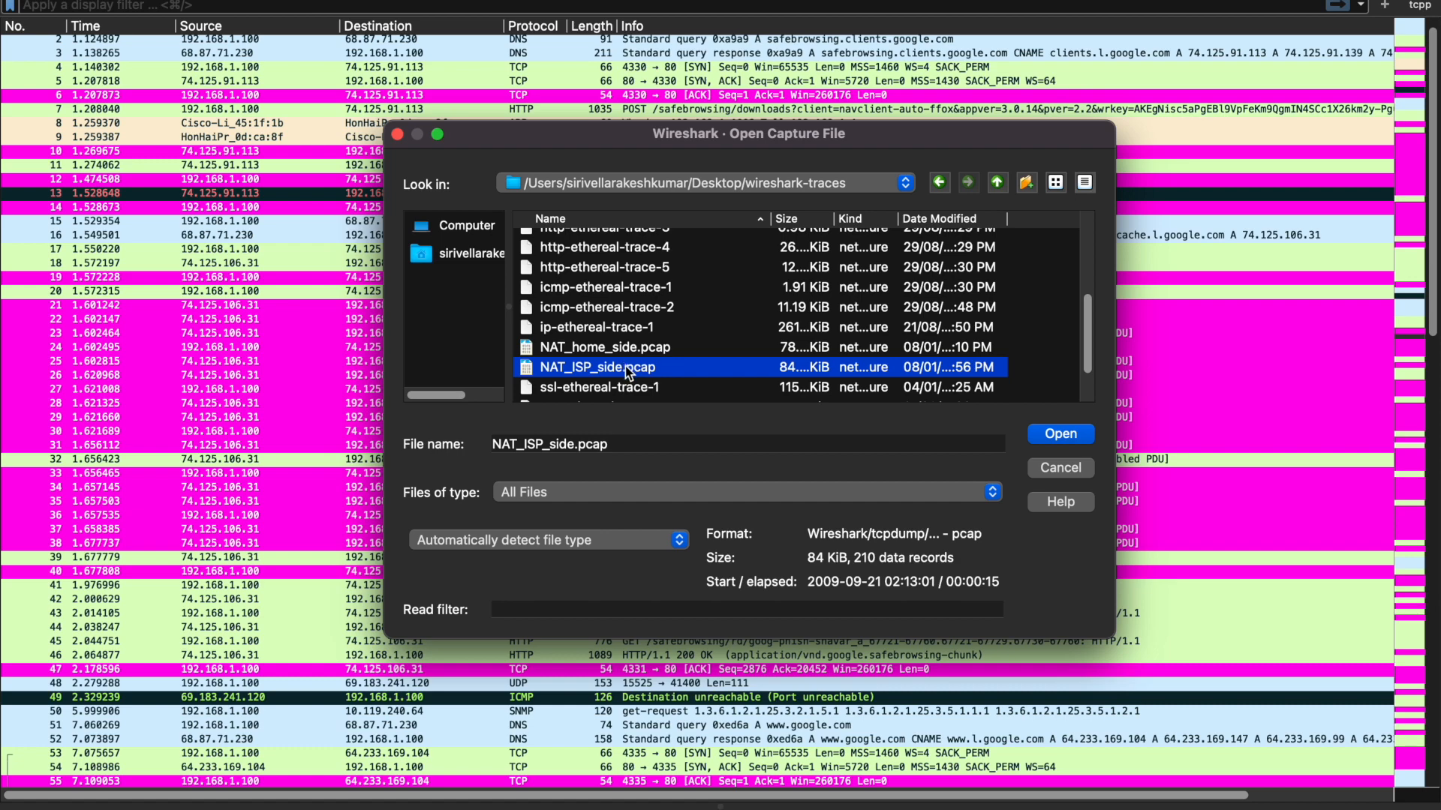
left_click(1052, 437)
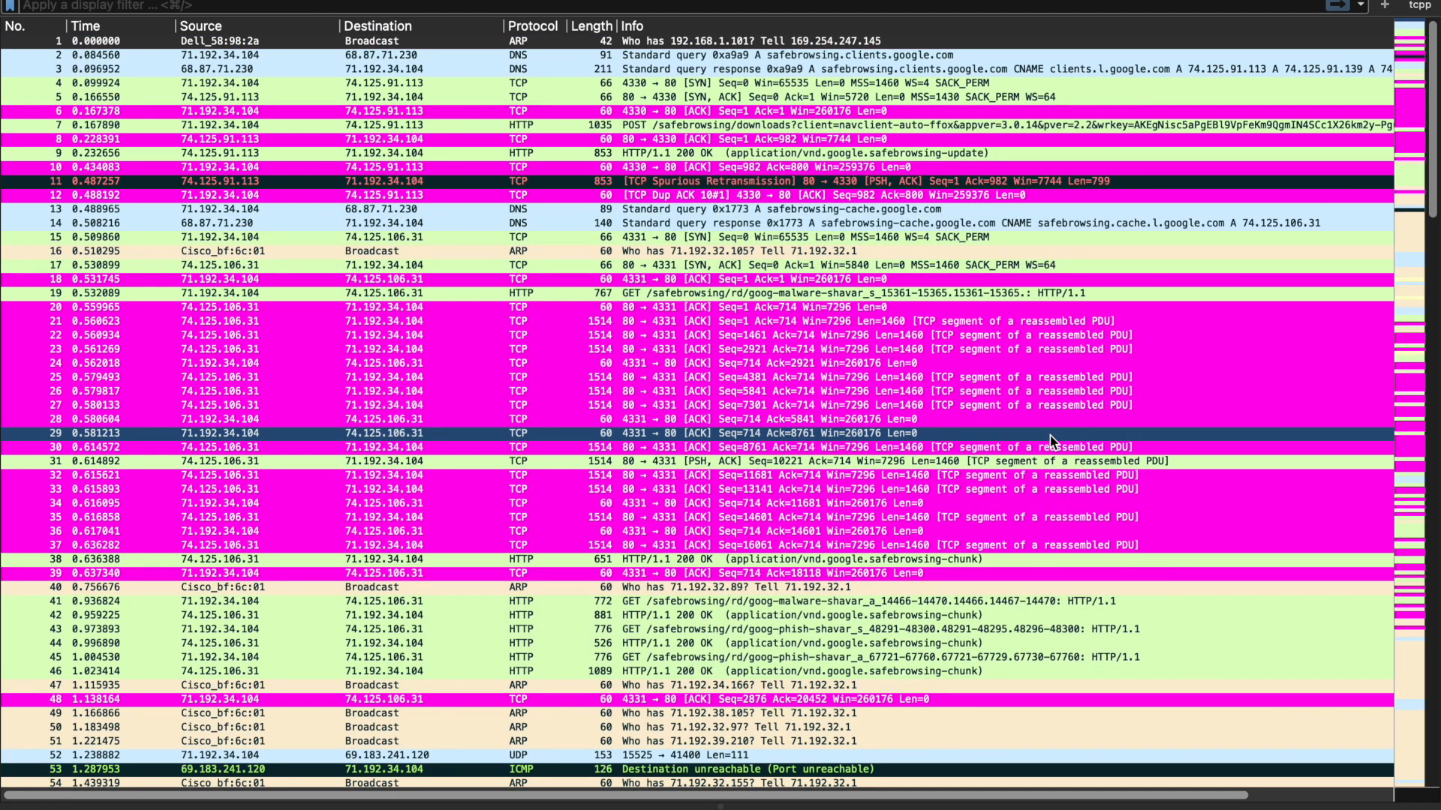
Examine individual TCP and HTTP packets in the ISP-side trace, including the safebrowsing POST request.
left_click(1051, 418)
left_click(676, 335)
left_click(550, 307)
left_click(487, 405)
left_click(601, 334)
left_click(750, 265)
left_click(763, 306)
left_click(786, 517)
left_click(751, 125)
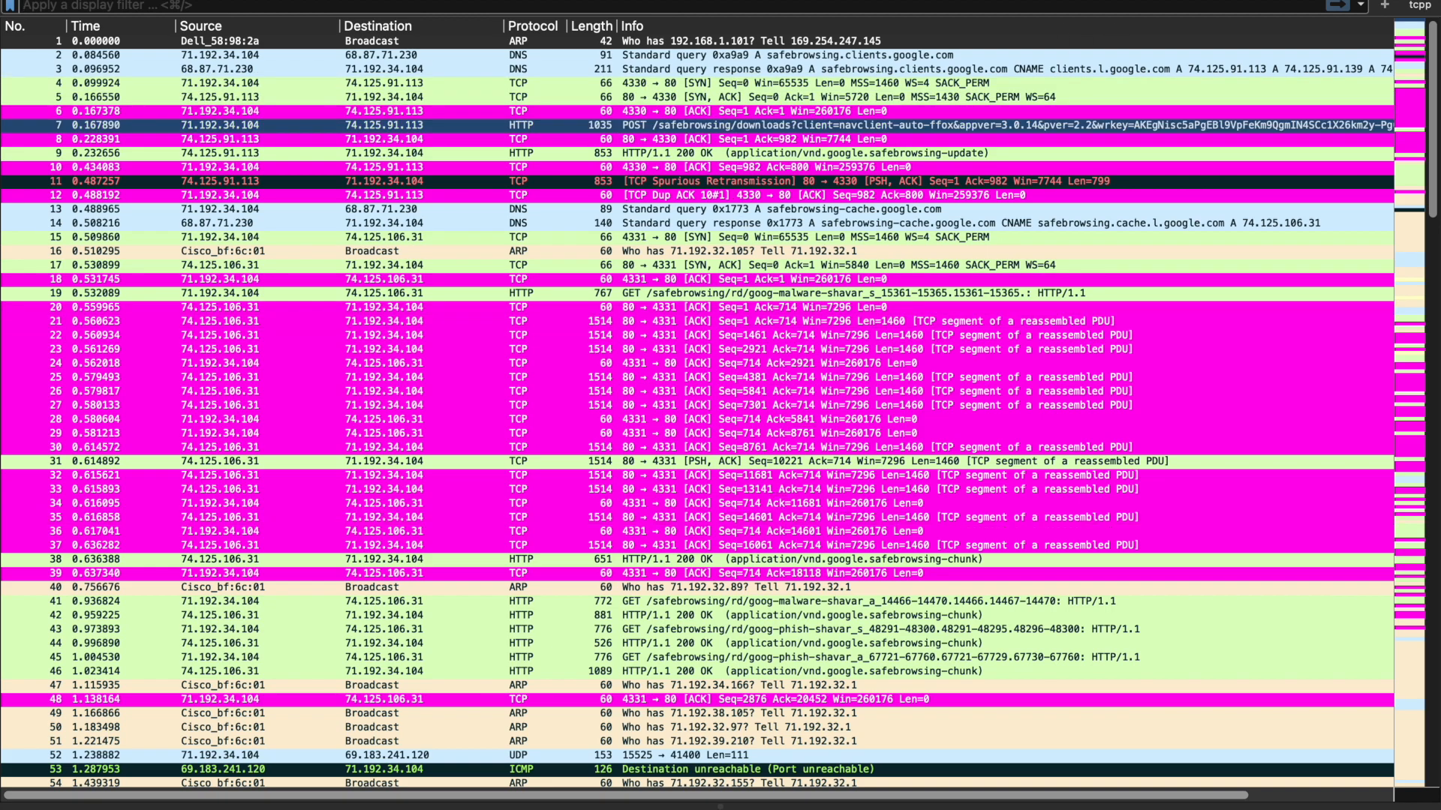
Switch to Chrome and read questions 6 to 10 and the Extra Credit task in the lab PDF.
key("ctrl+Up")
left_click(910, 45)
scroll(622, 492, "down", 1)
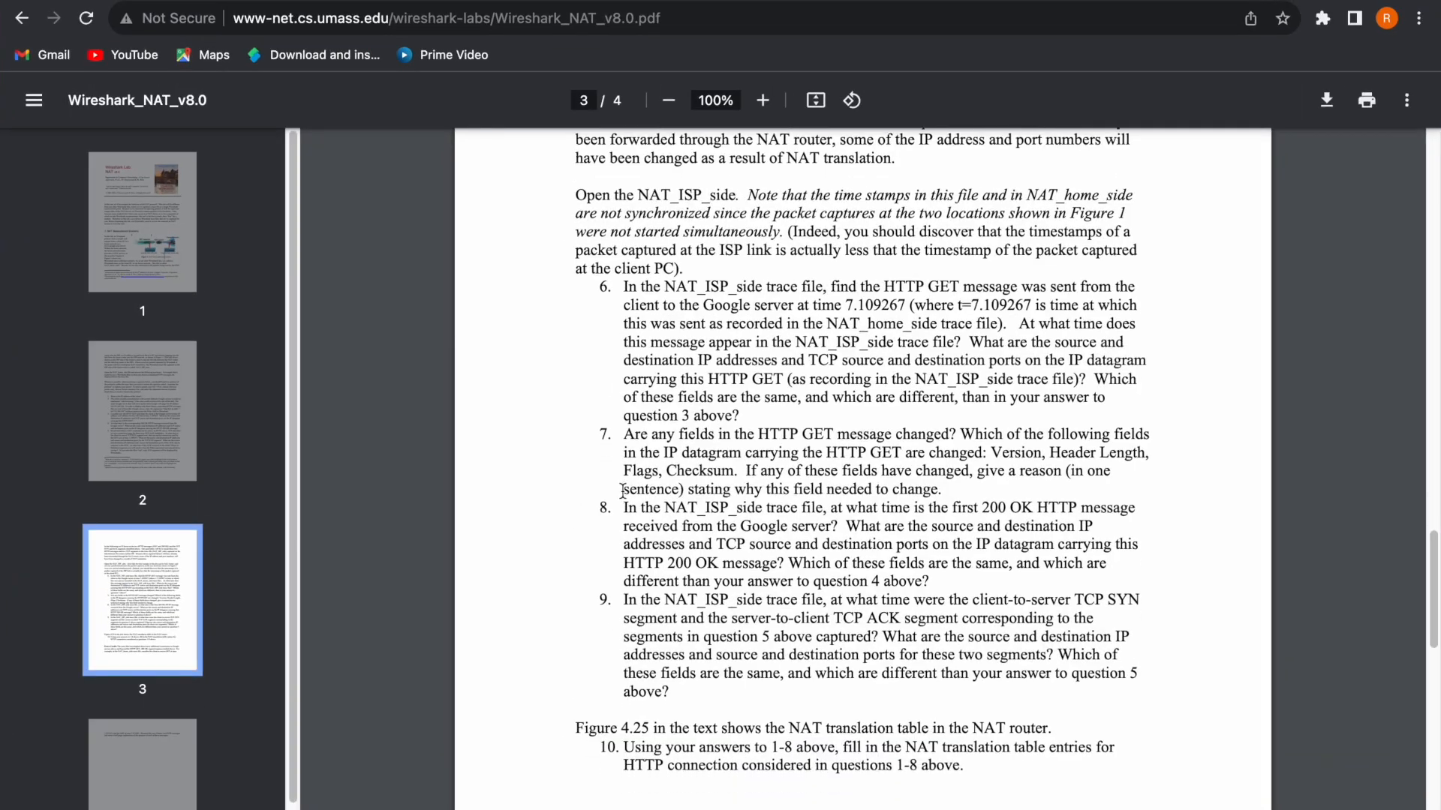
scroll(622, 491, "down", 5)
scroll(794, 442, "down", 8)
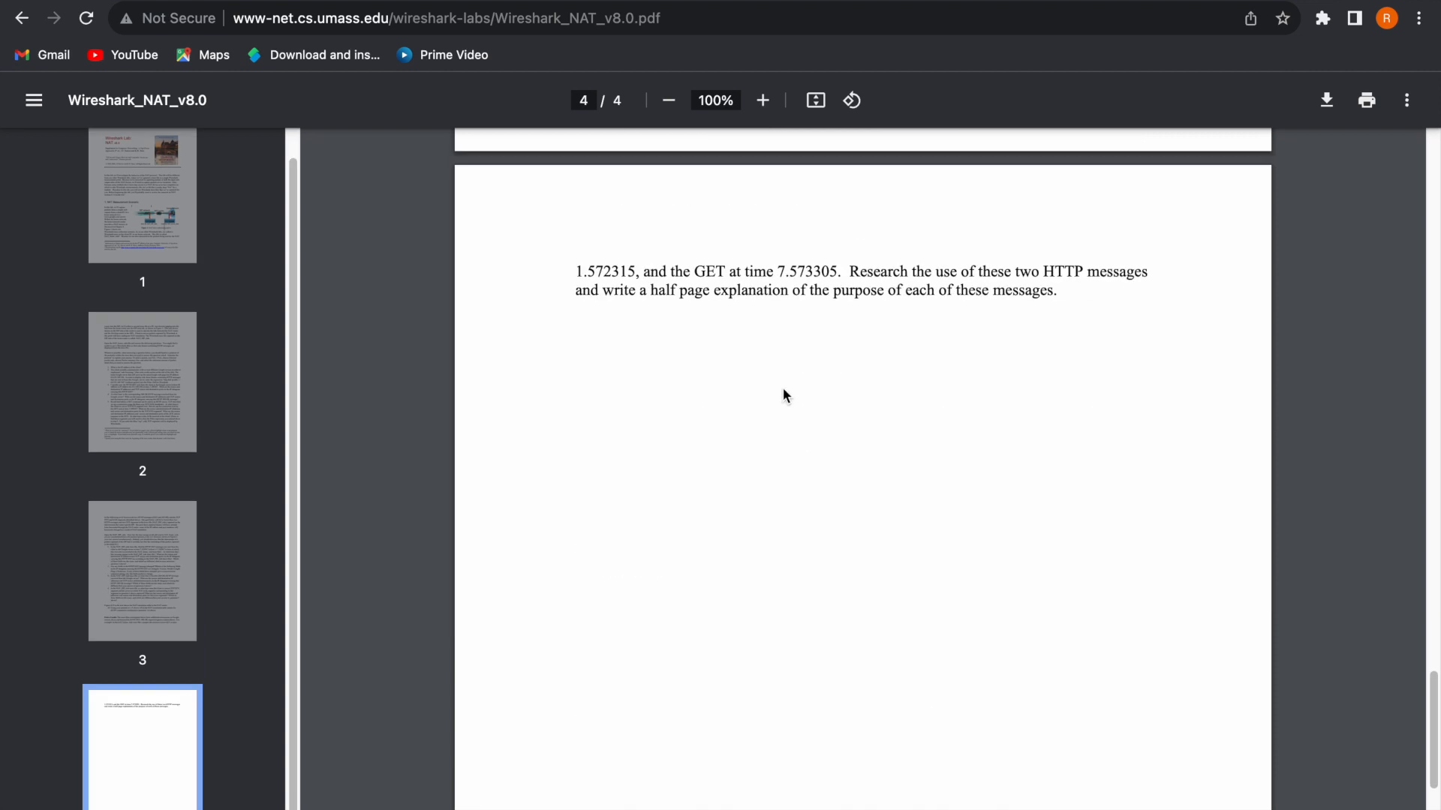
scroll(783, 390, "up", 5)
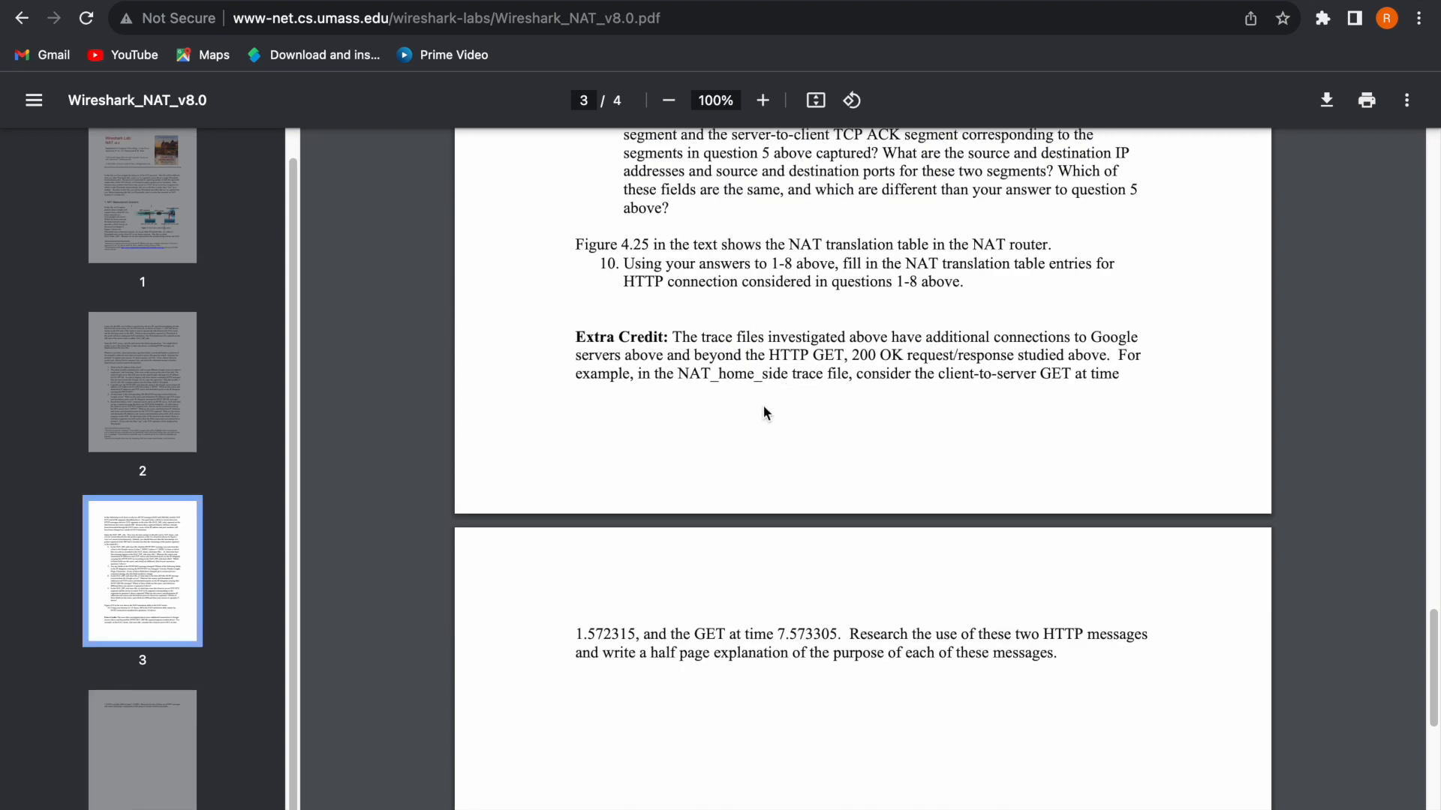
scroll(763, 409, "down", 5)
scroll(763, 405, "up", 8)
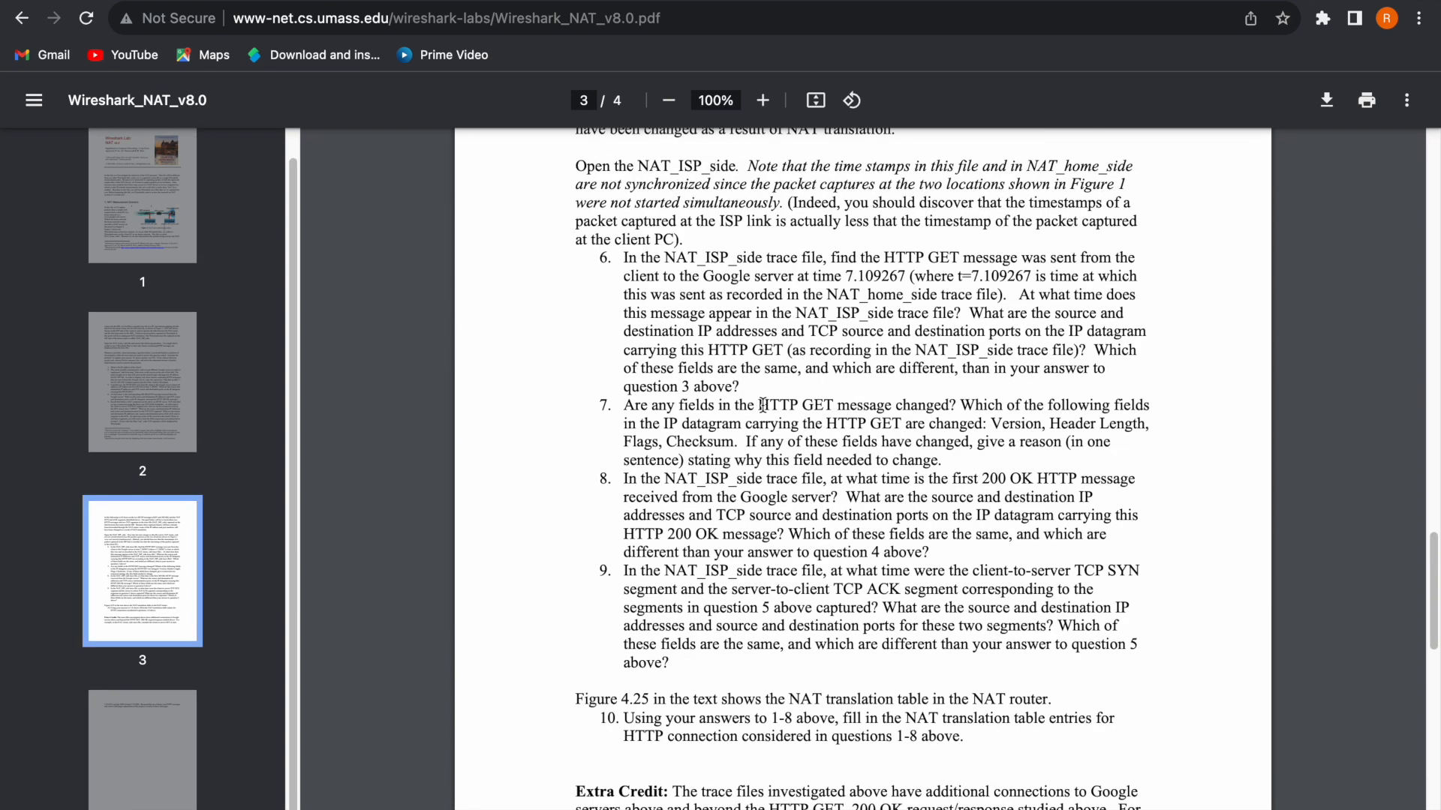
scroll(763, 405, "down", 2)
scroll(680, 291, "up", 3)
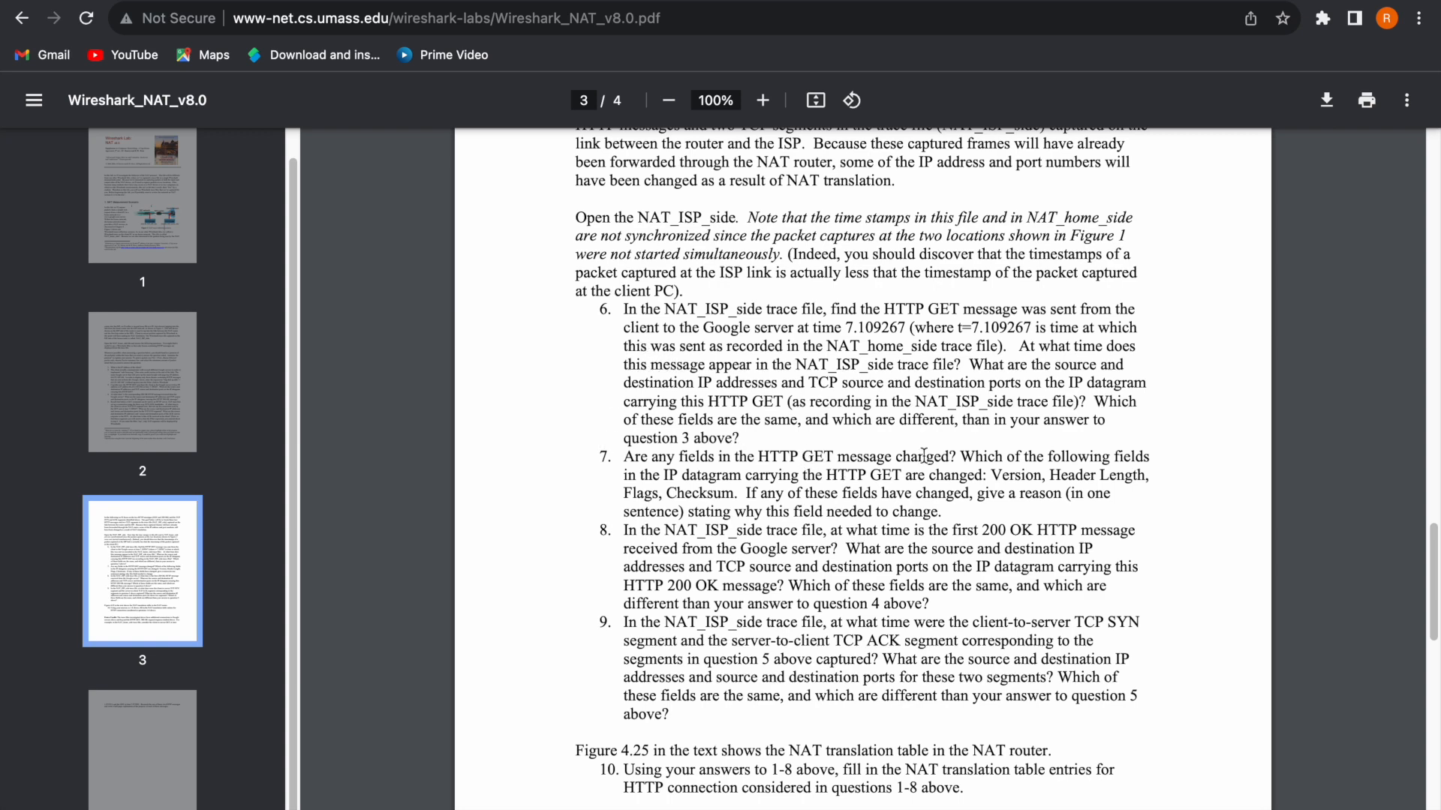
Switch to Wireshark and look over the early packets of the ISP-side trace up to the TCP Dup ACK.
key("ctrl+Up")
left_click(717, 34)
left_click(425, 462)
left_click_drag(425, 465, 599, 192)
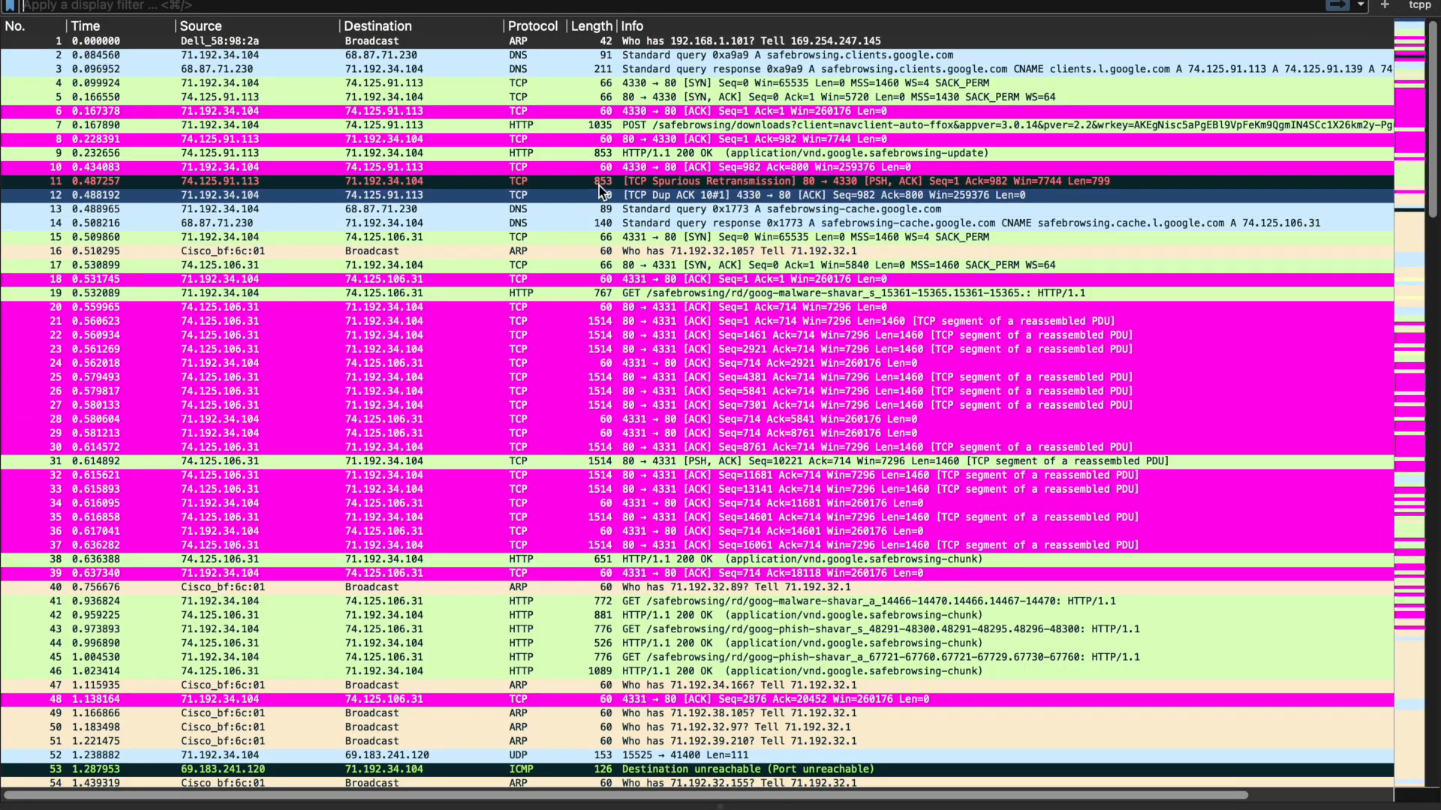
Reread questions 6 to 10 in Chrome, and return to Wireshark to examine the SYN, ACK and HTTP POST packets.
key("ctrl+Up")
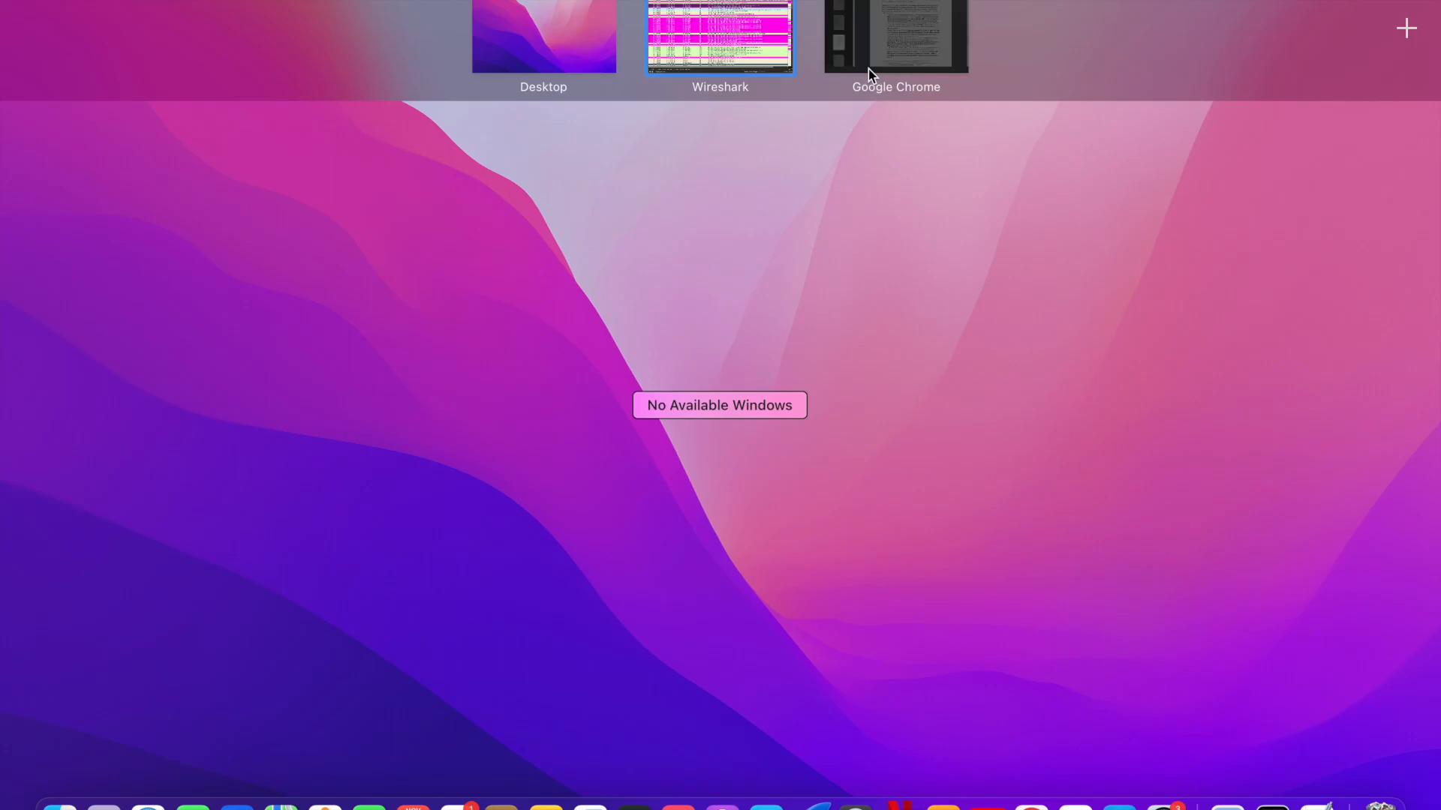
left_click(869, 69)
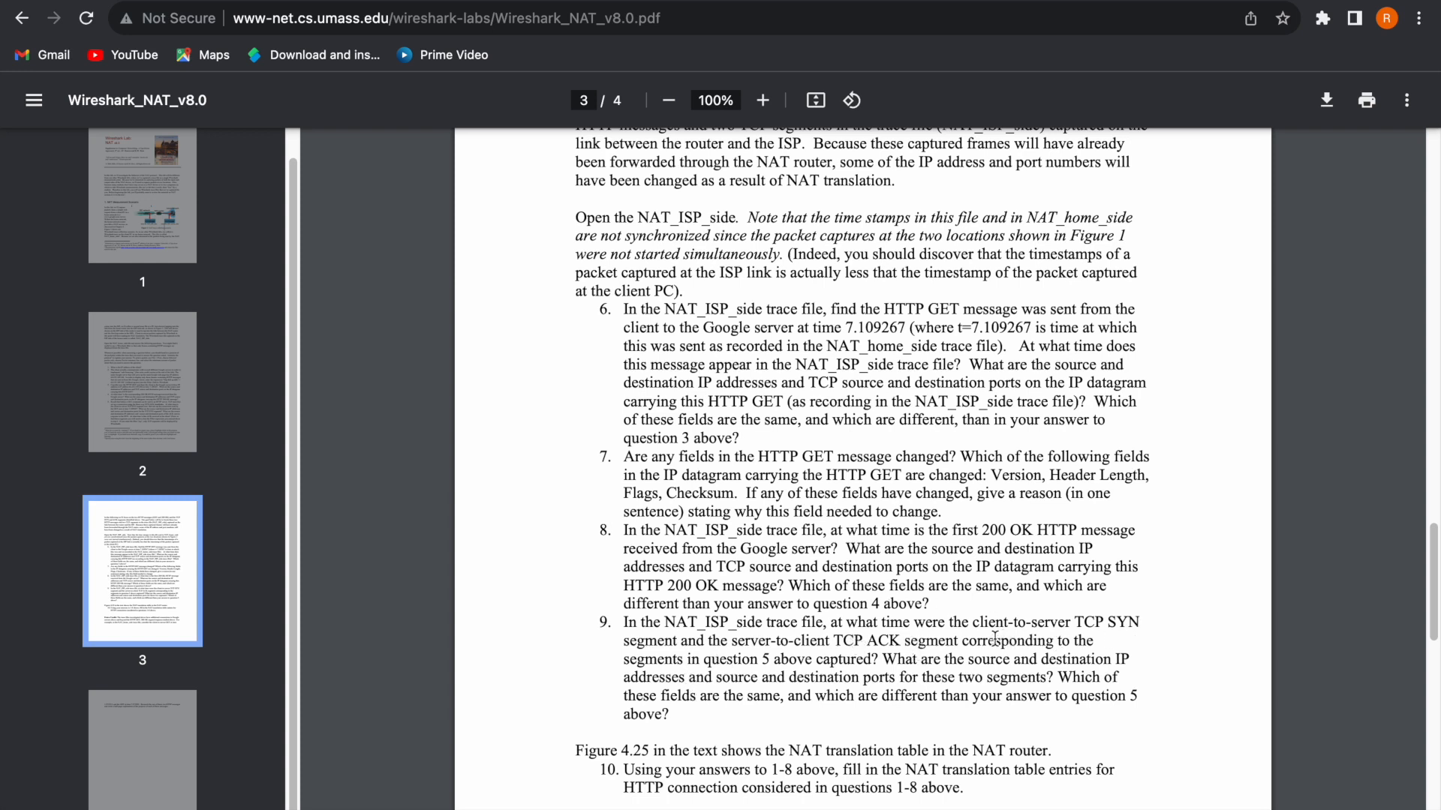
key("ctrl+Up")
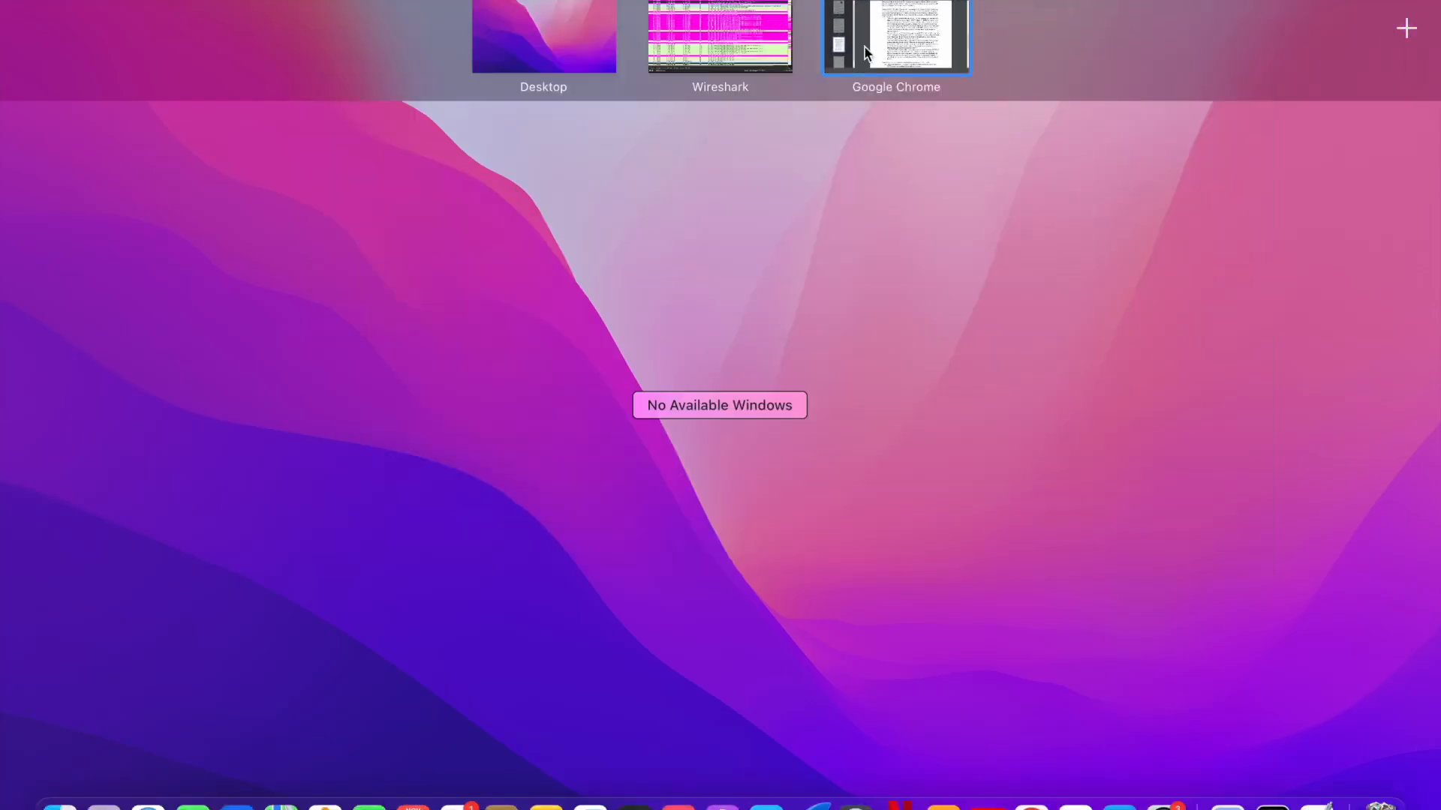
left_click(665, 62)
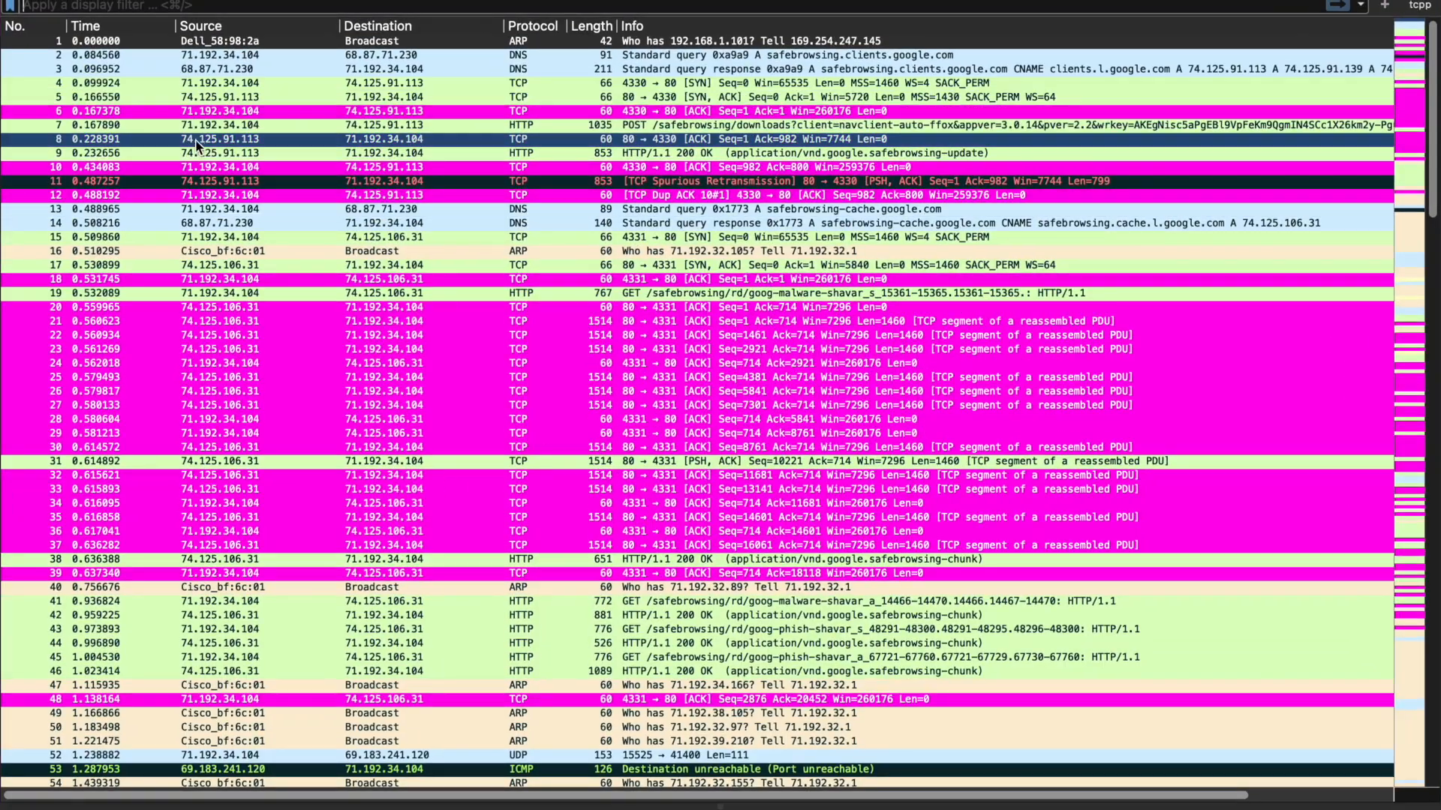
left_click(152, 97)
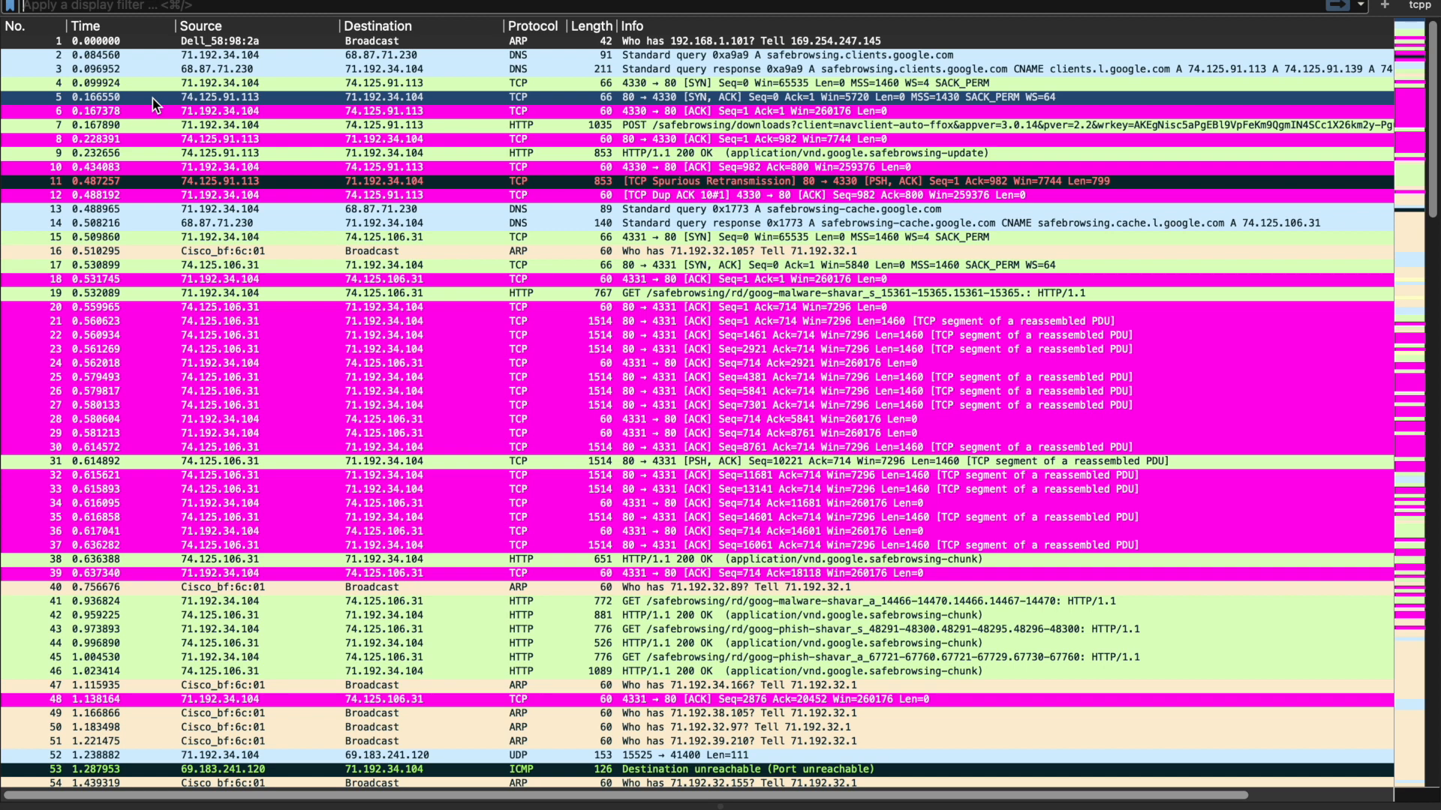
left_click(164, 126)
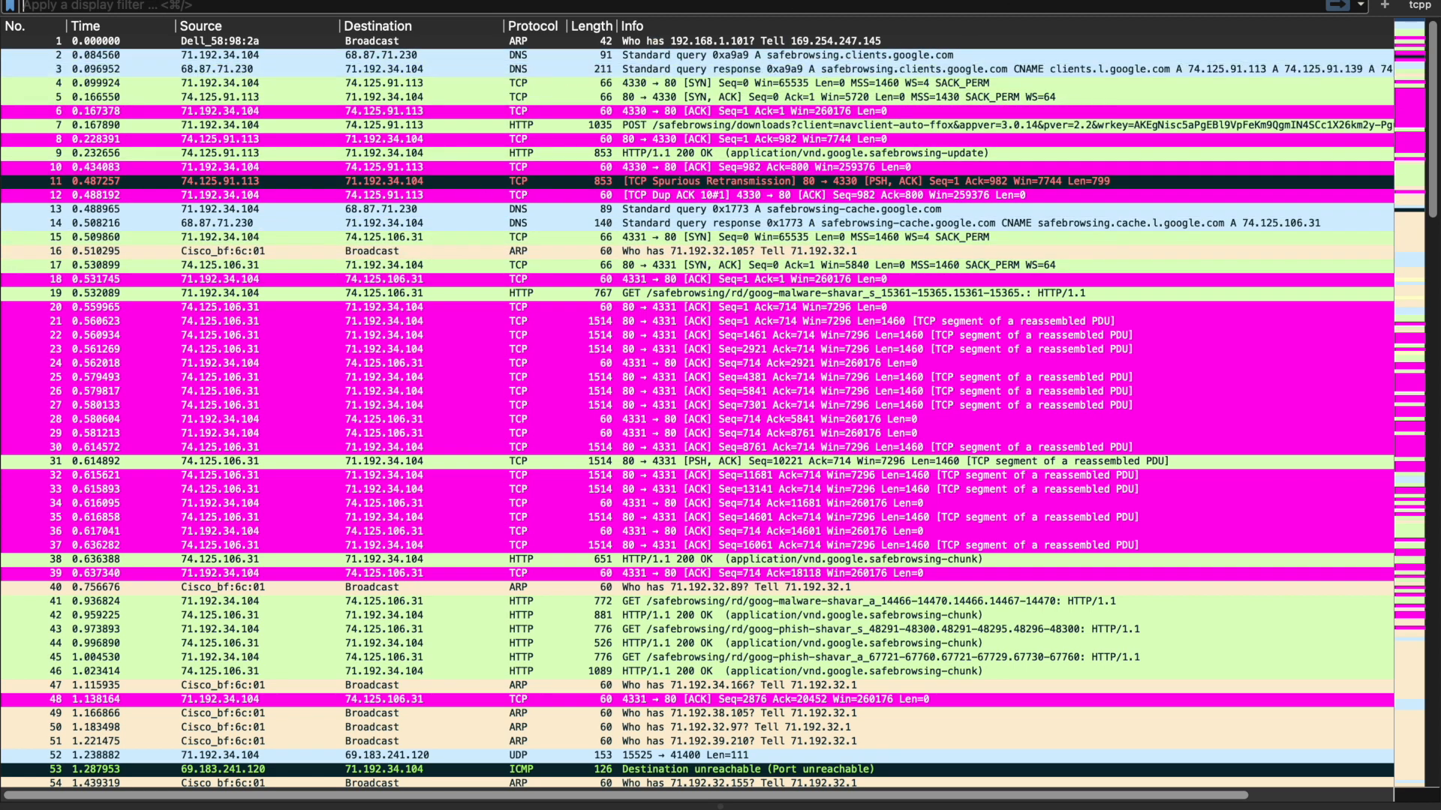
Switch to Chrome and review the lab's introduction and the NAT Measurement Scenario with Figure 1.
key("ctrl+Up")
left_click(908, 48)
scroll(580, 375, "up", 20)
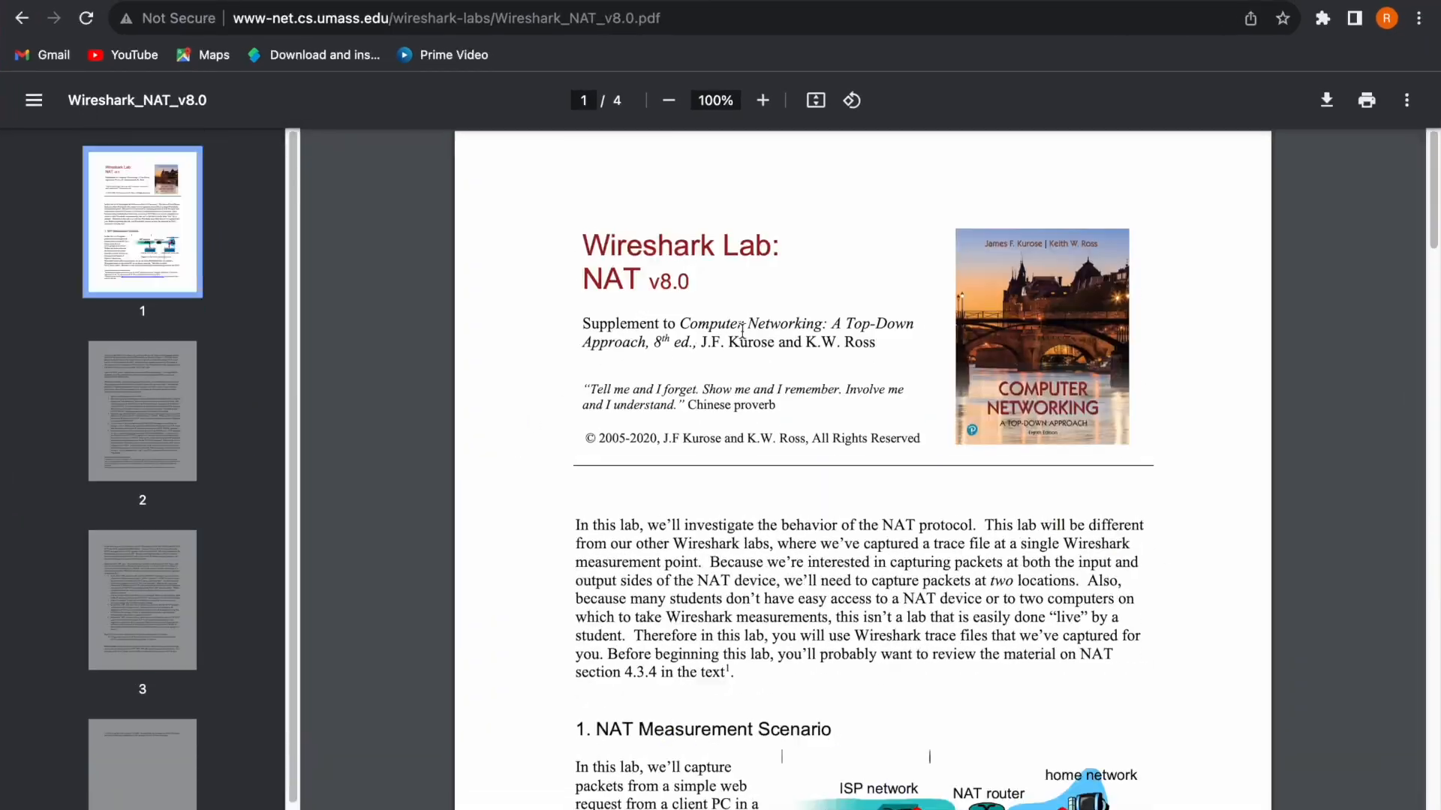
scroll(806, 344, "down", 5)
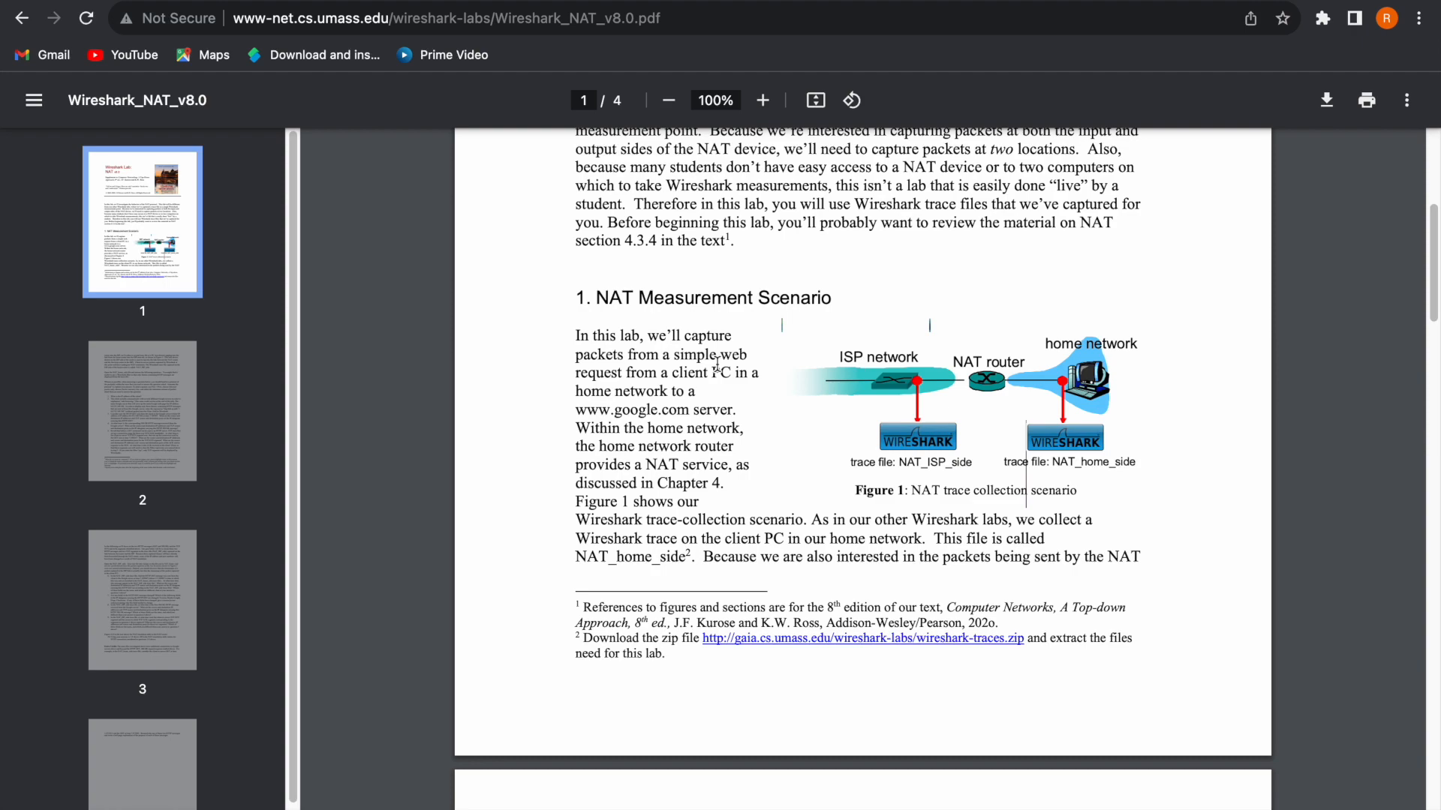
mouse_move(826, 0)
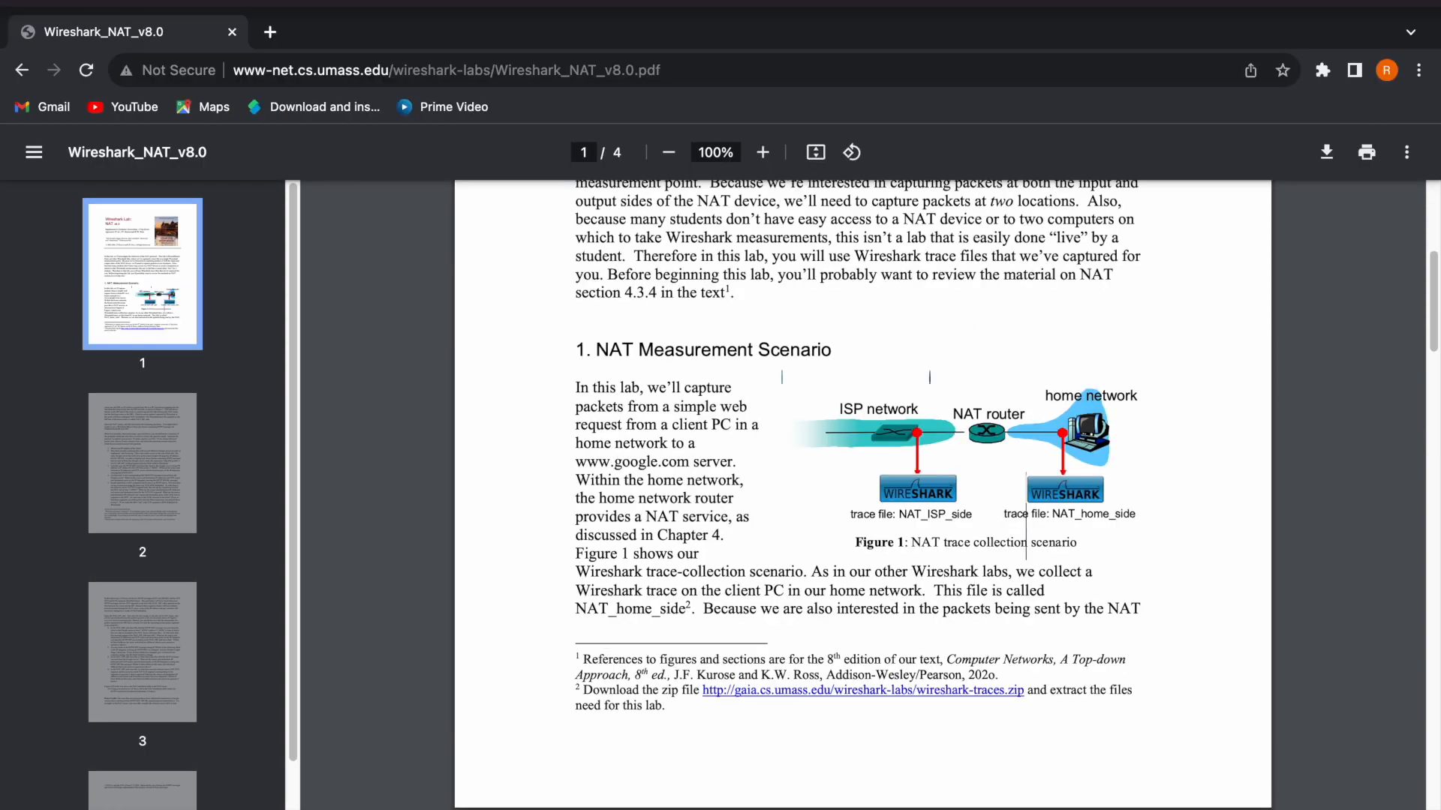